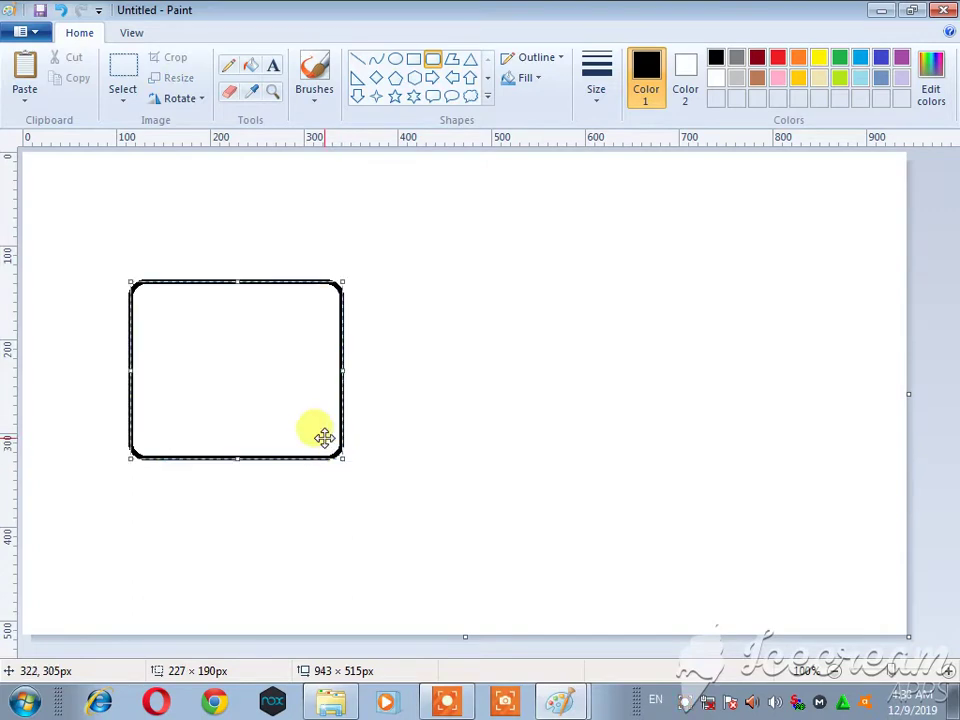
- Move the rounded rectangle toward the canvas's left edge, thicken its black outline, and deselect it
drag(264, 378, 204, 375)
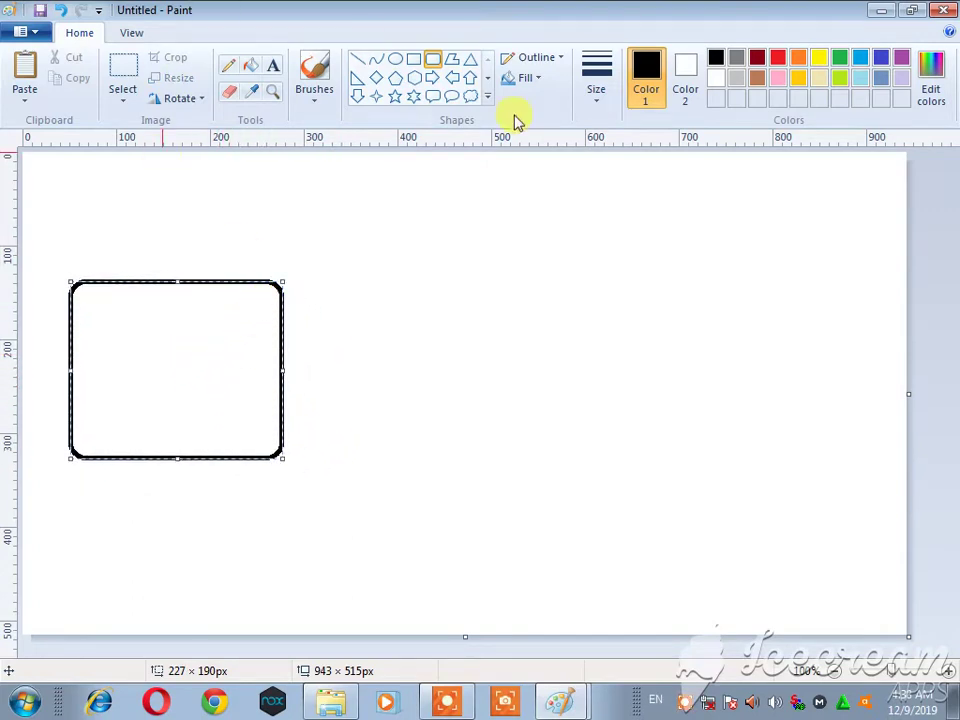
key(ctrl+plus)
key(ctrl+plus)
key(ctrl+plus)
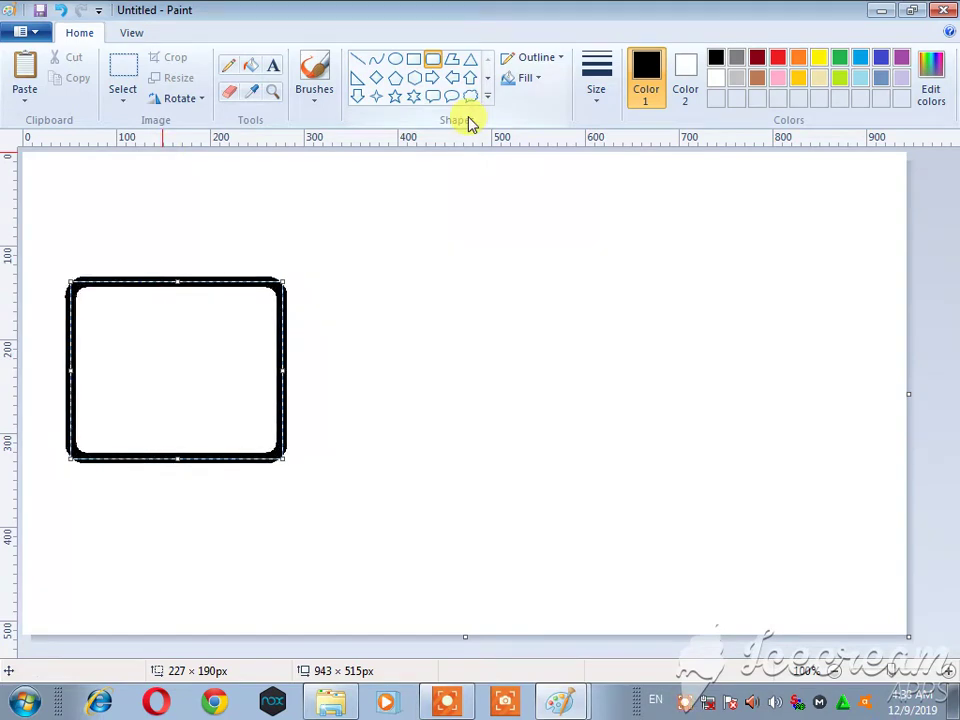
key(ctrl+plus)
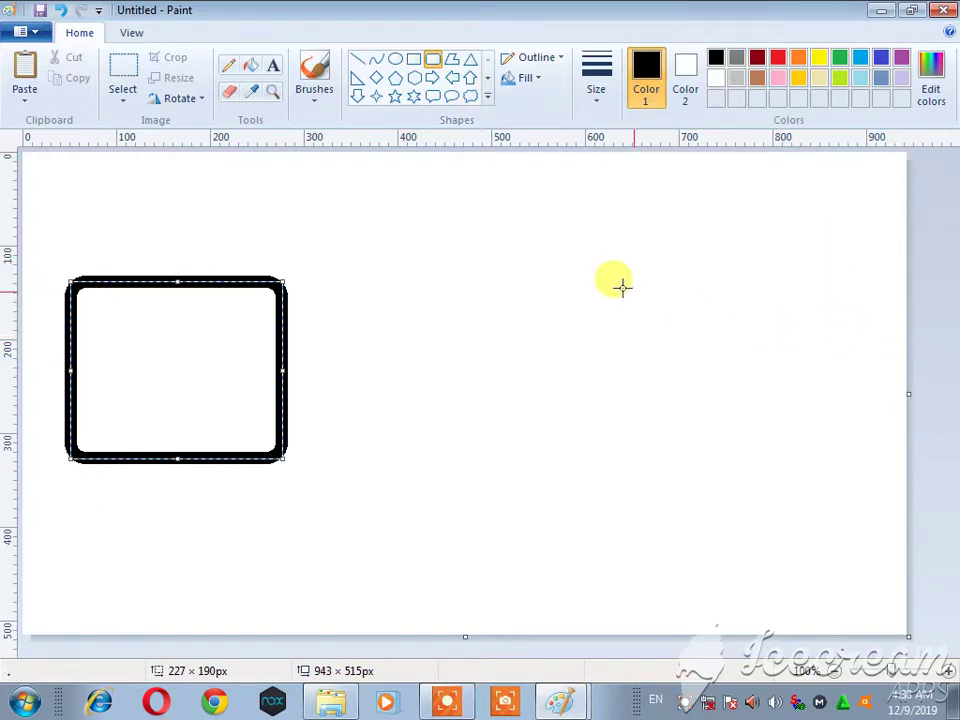
click(431, 309)
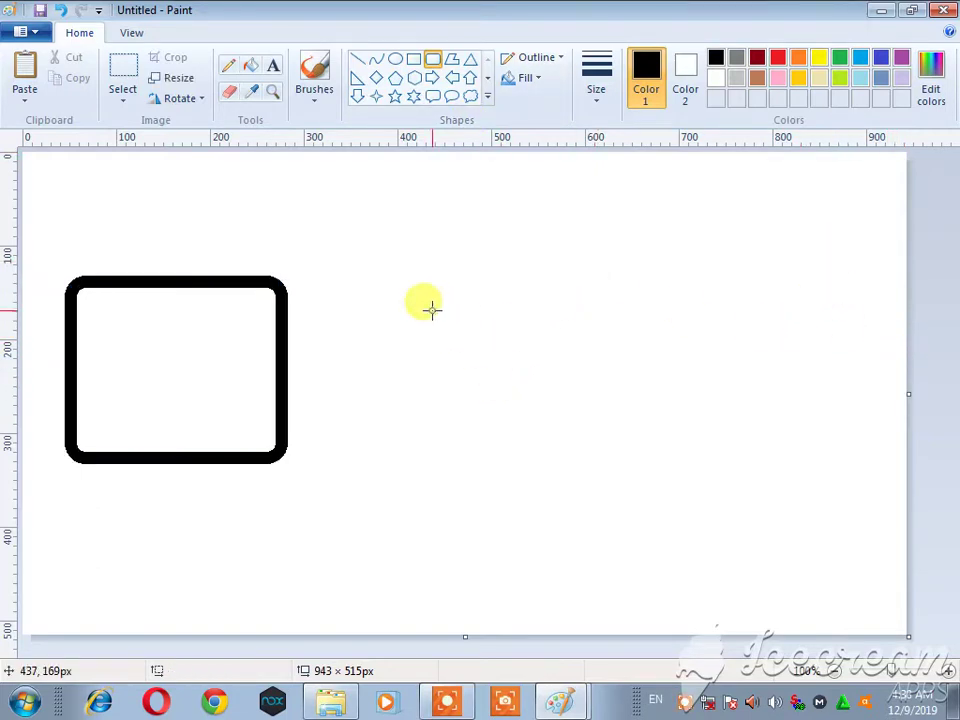
- Draw a horizontal line about 99 px long from the middle of the rounded rectangle's right side inward
click(359, 62)
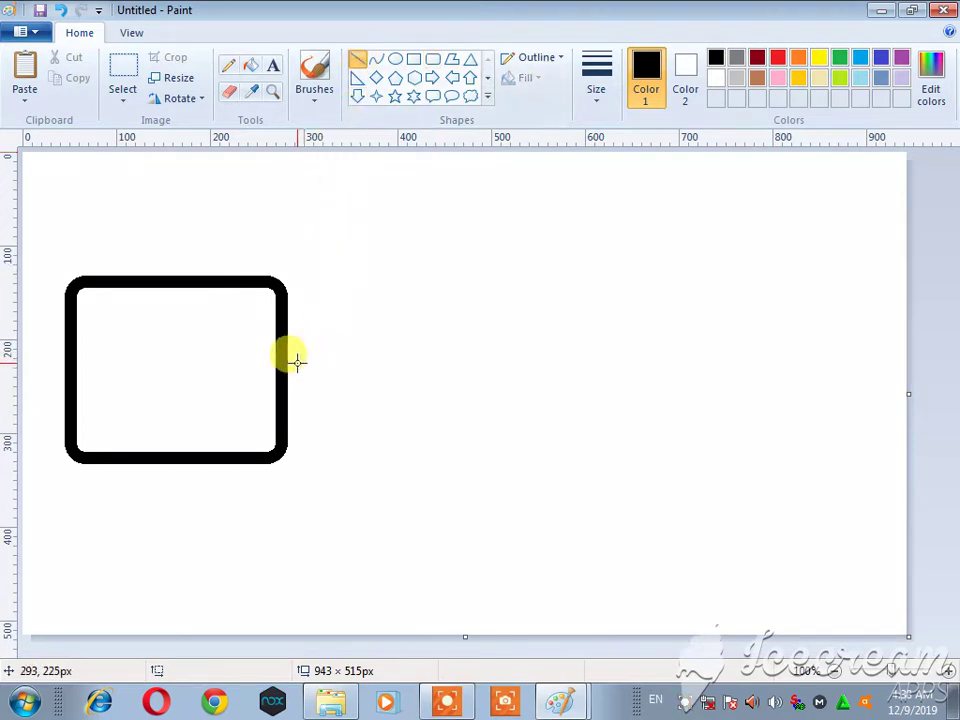
mouse_move(285, 378)
mouse_down()
mouse_move(187, 380)
mouse_move(237, 379)
mouse_up()
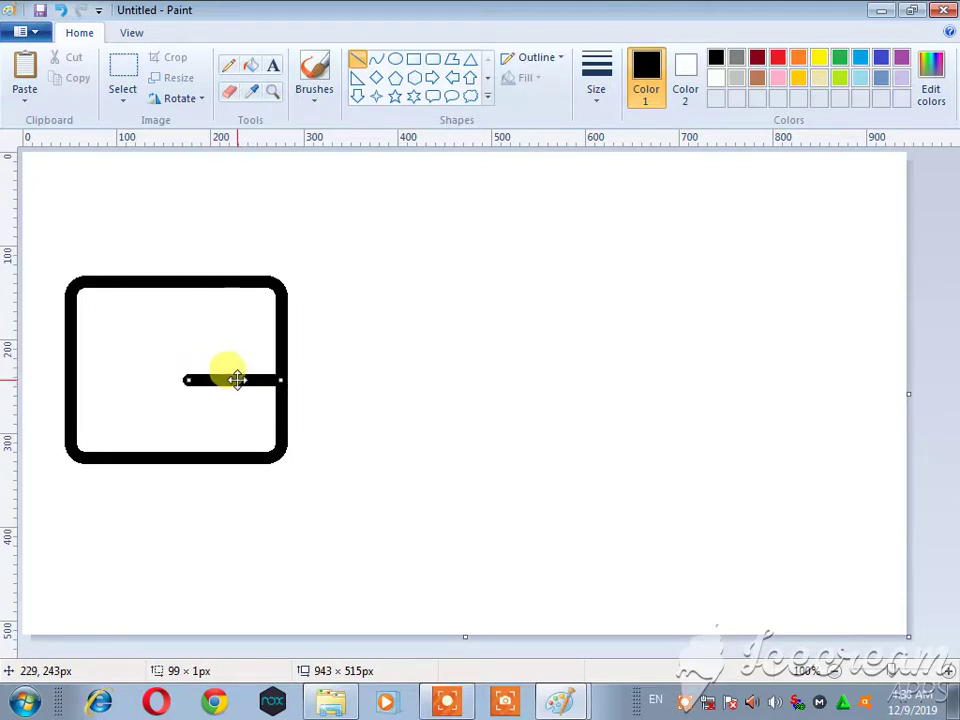
click(388, 367)
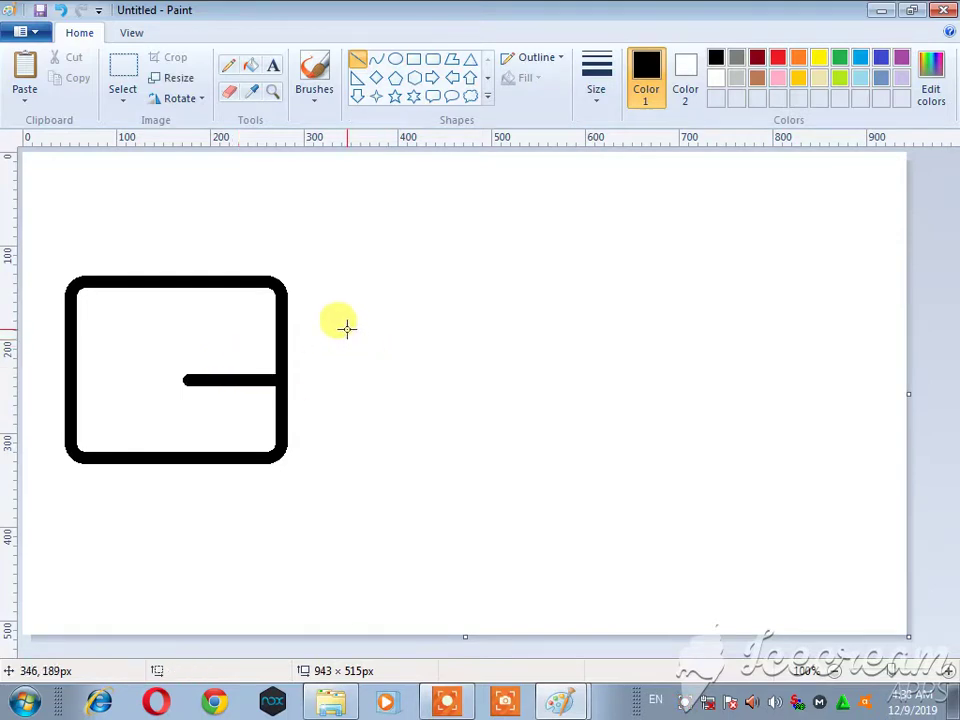
- Form a letter G by squaring the crossbar's end, cutting gaps in the top and right sides, and filling the upper-right corner piece white
click(228, 92)
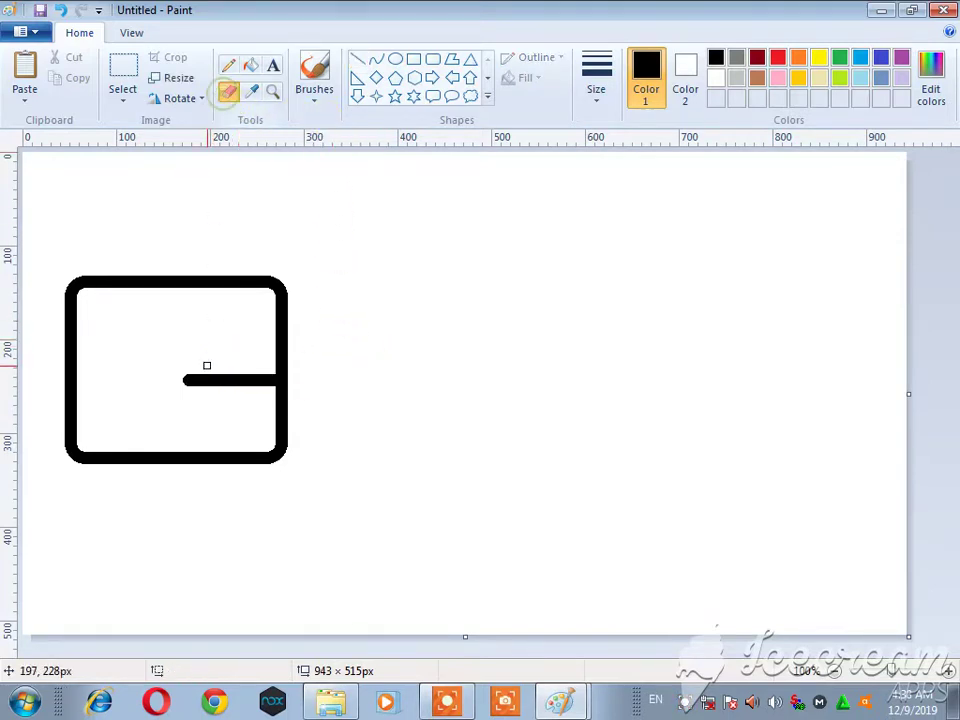
drag(187, 384, 187, 369)
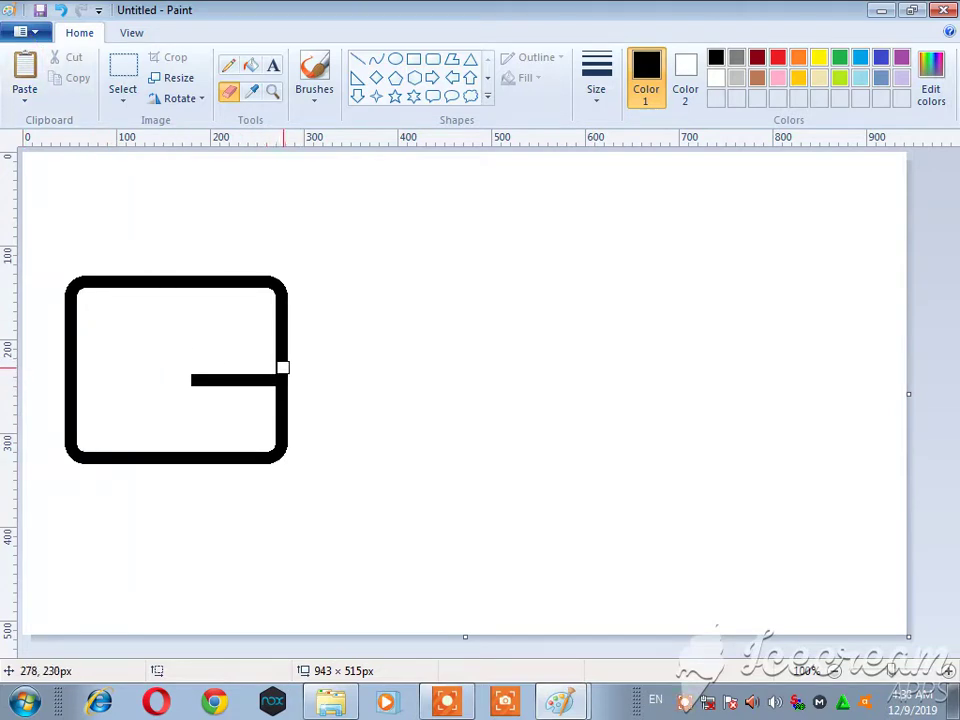
click(283, 367)
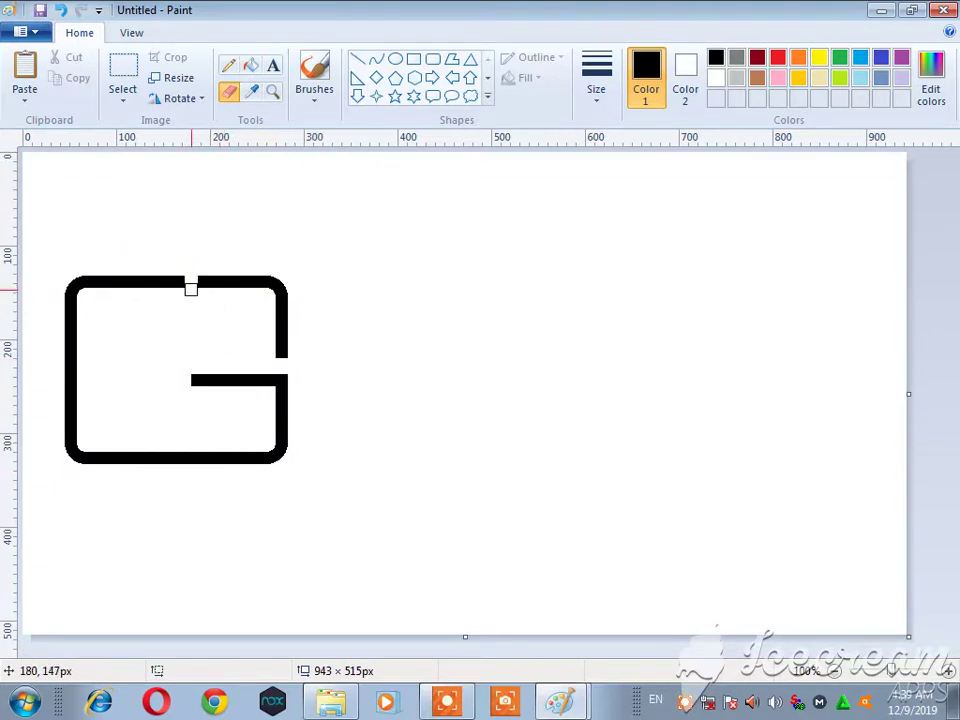
click(251, 66)
right_click(248, 281)
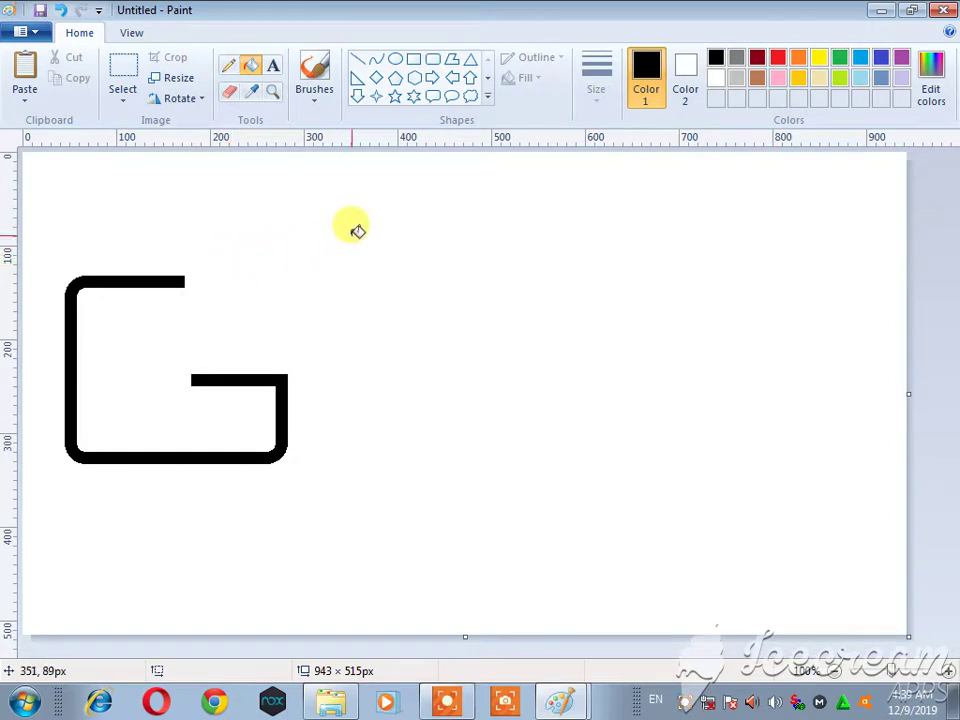
- Draw a short, thick slanted apostrophe about 15 × 29 px at the G's upper right and erase its rounded ends to flat edges
click(357, 58)
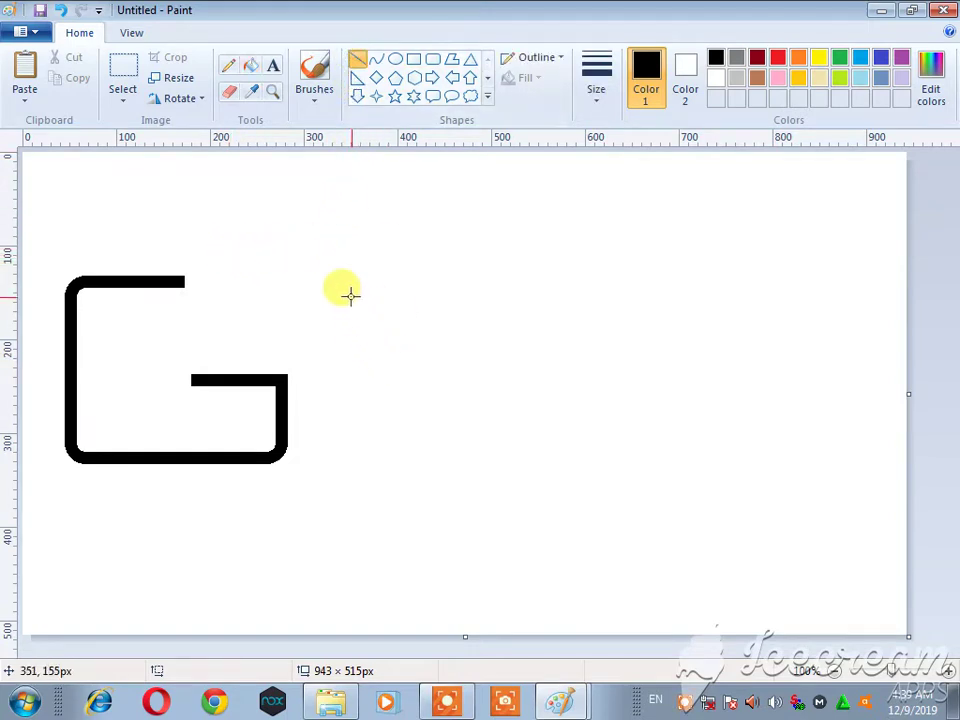
mouse_move(325, 282)
mouse_down()
mouse_move(320, 307)
mouse_move(328, 274)
mouse_move(342, 273)
mouse_move(325, 308)
mouse_move(339, 279)
mouse_up()
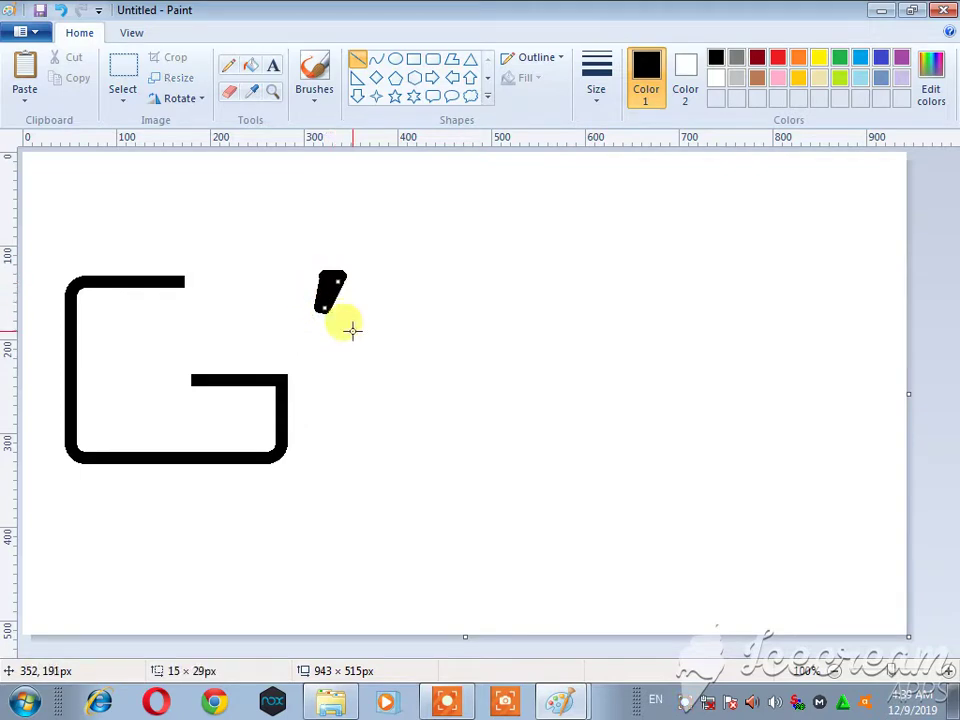
click(229, 95)
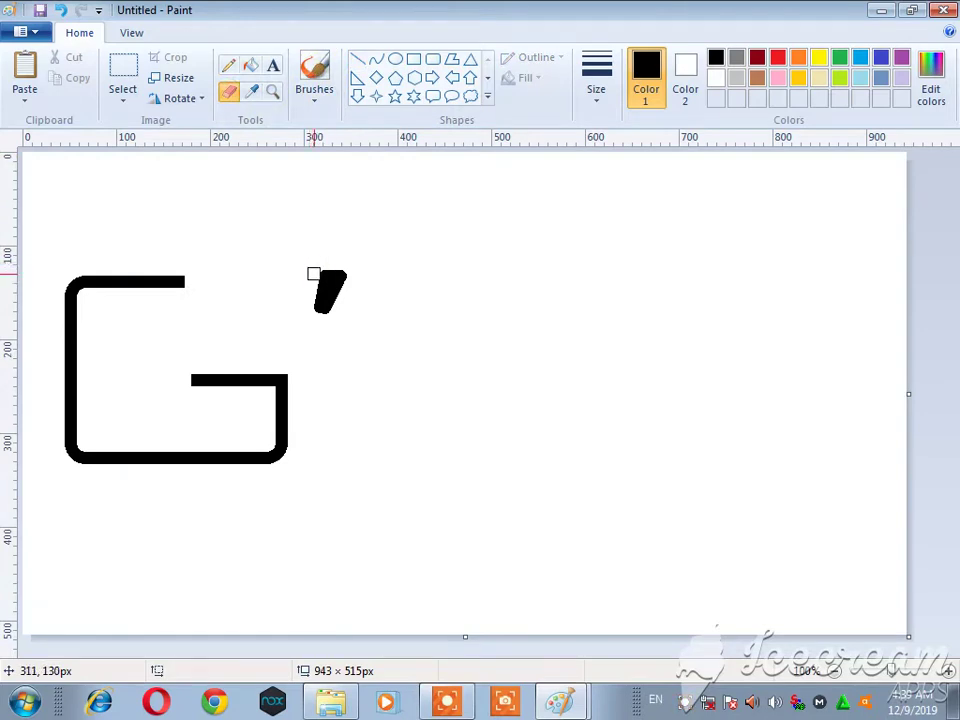
click(315, 268)
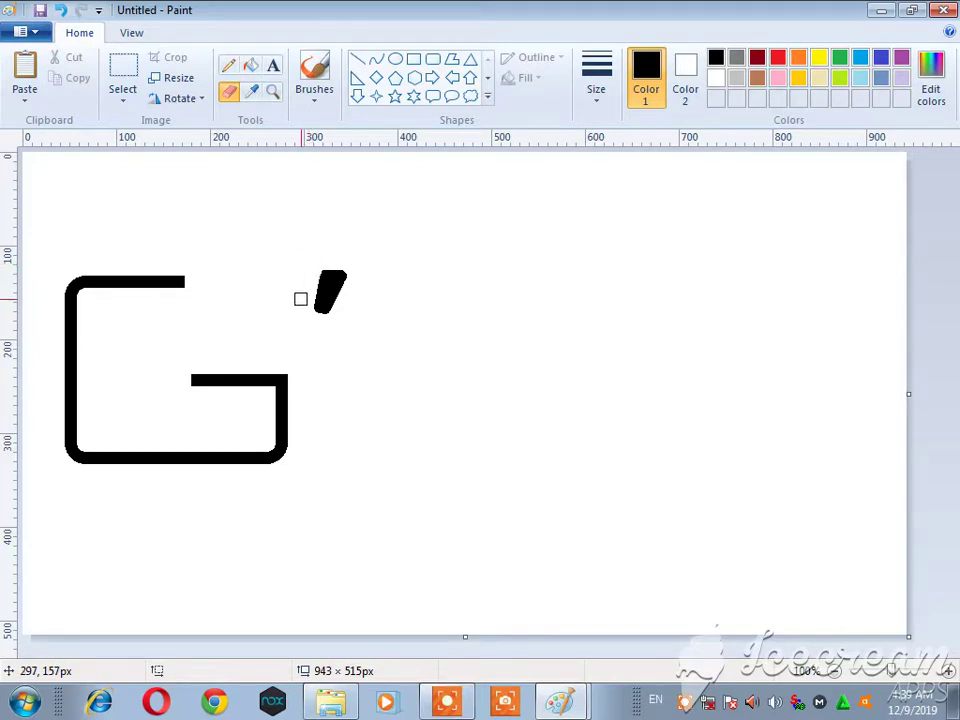
click(318, 315)
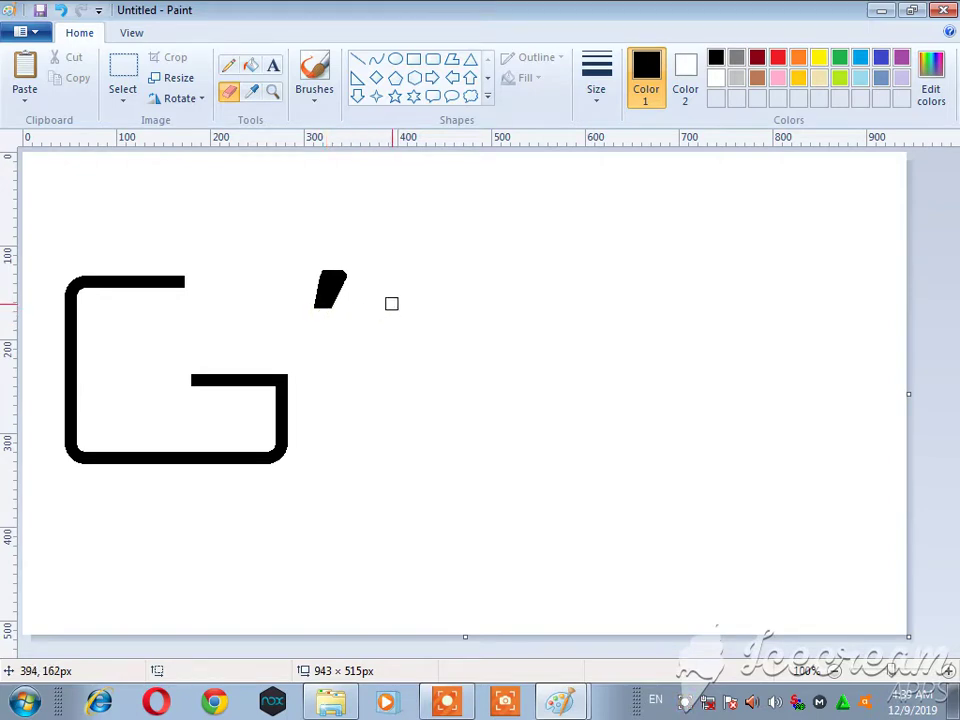
click(343, 270)
drag(336, 269, 330, 269)
click(323, 269)
- Select the apostrophe and move it slightly up and closer to the G
click(122, 66)
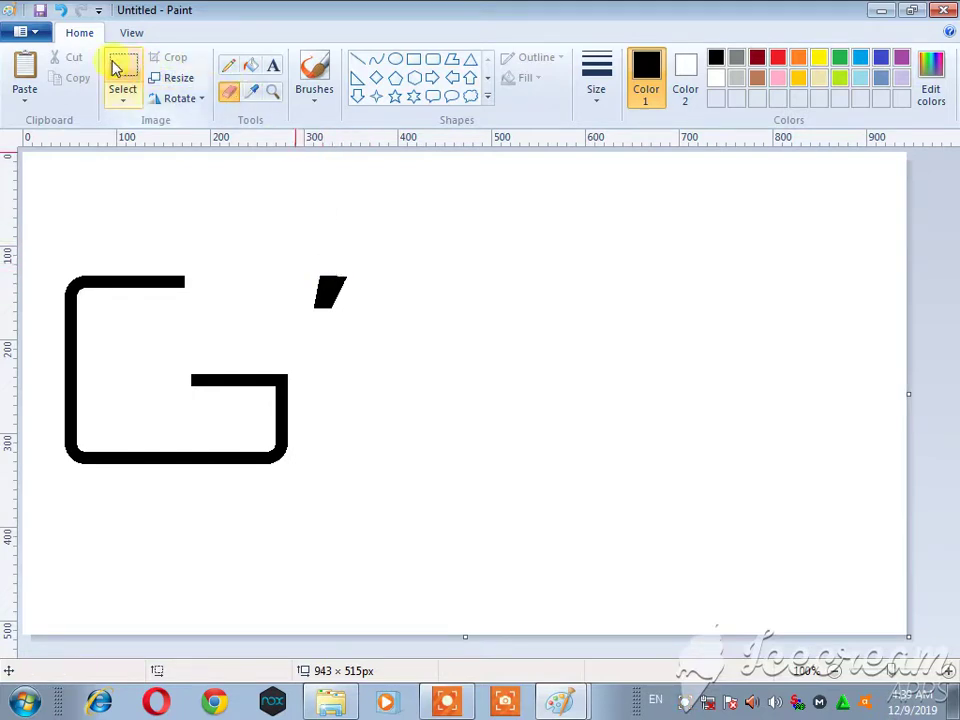
mouse_move(303, 246)
mouse_down()
mouse_move(394, 324)
mouse_move(345, 291)
mouse_up()
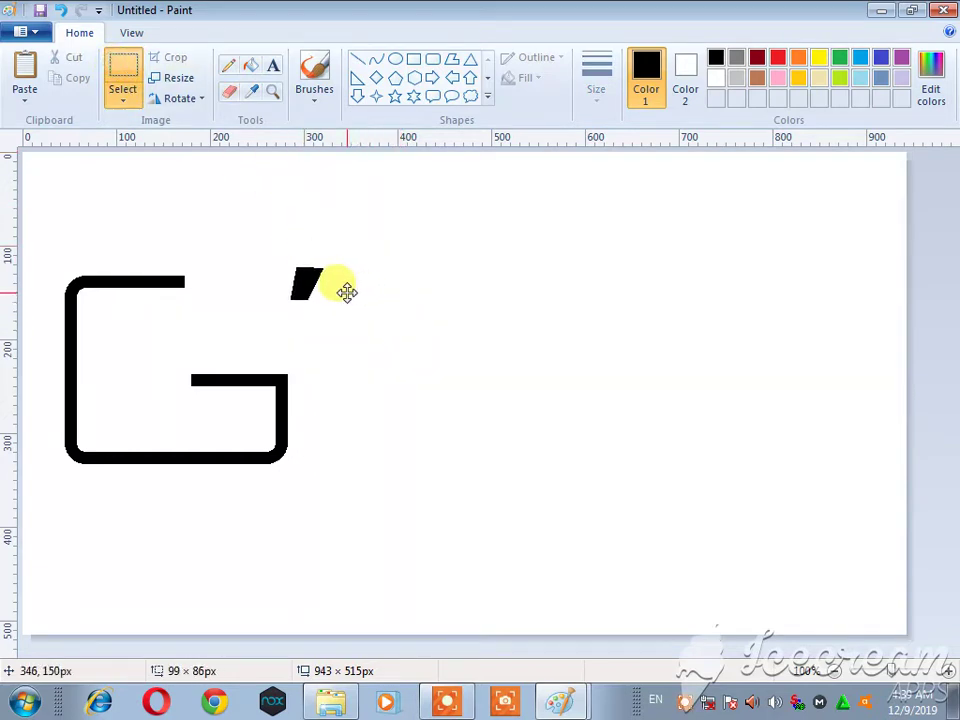
click(370, 369)
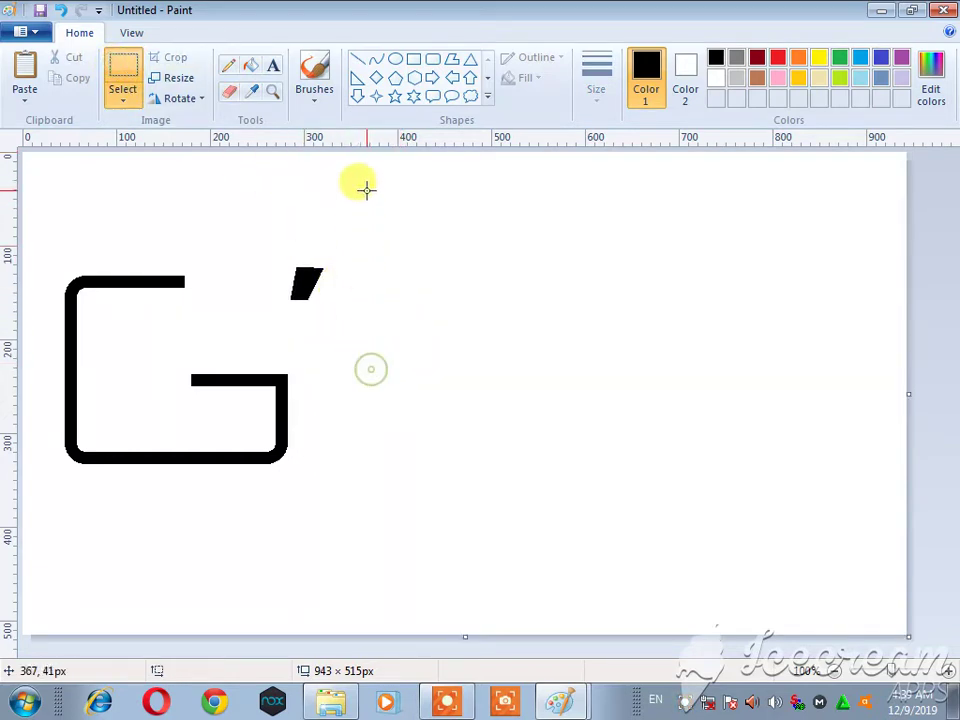
- Draw a rounded rectangle just right of the apostrophe and widen it to about 182 × 229 px
click(432, 58)
mouse_move(334, 267)
mouse_down()
mouse_move(363, 285)
mouse_move(467, 483)
mouse_up()
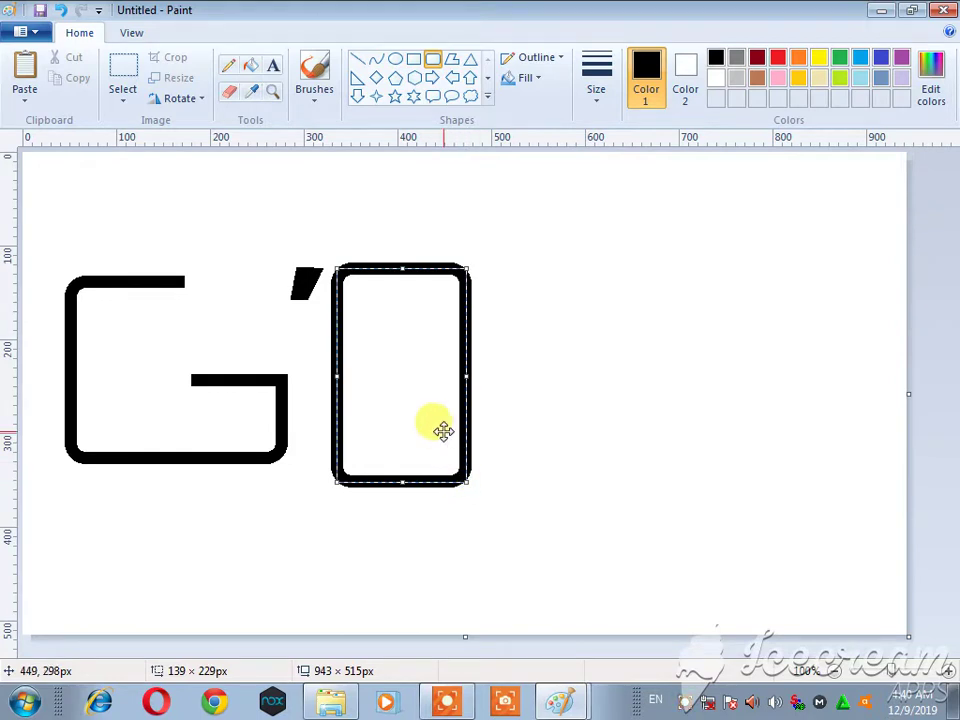
drag(408, 428, 403, 428)
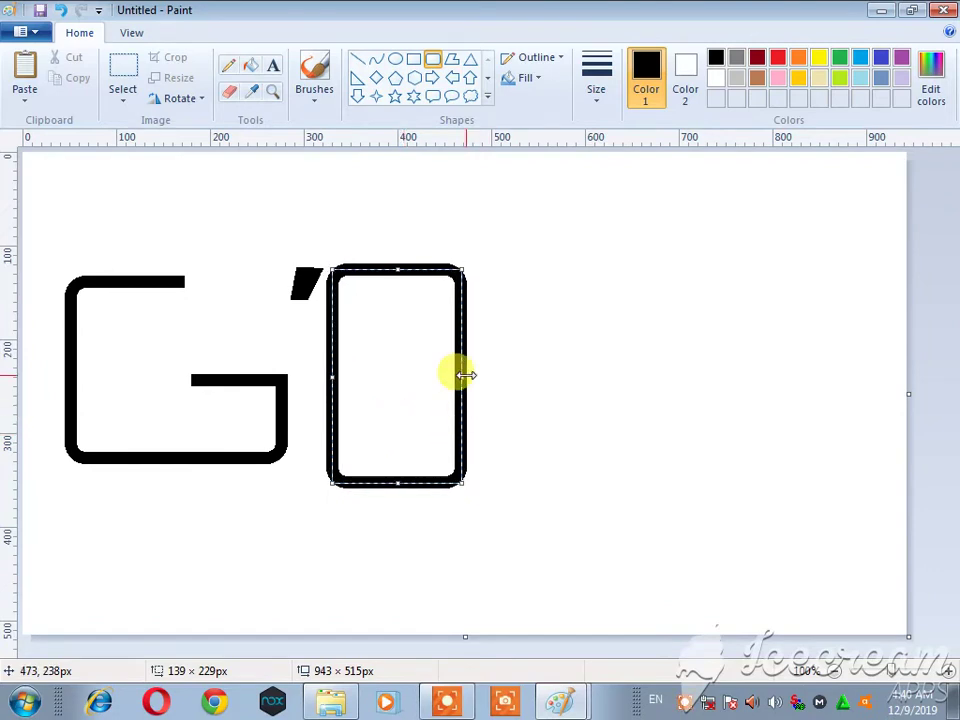
mouse_move(465, 376)
mouse_down()
mouse_move(501, 377)
mouse_move(449, 374)
mouse_up()
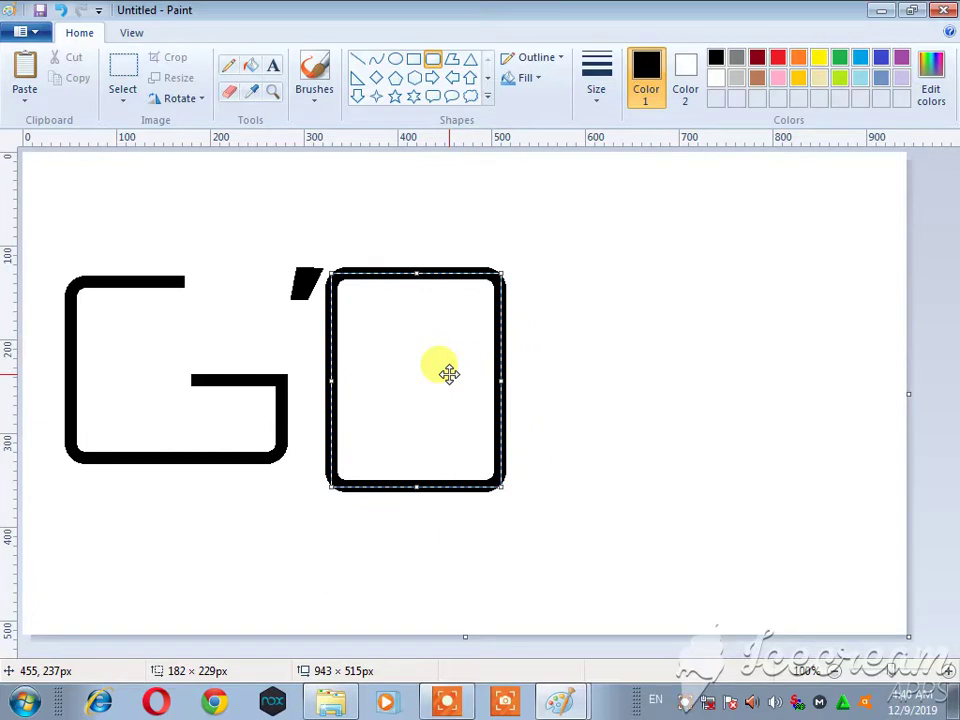
click(611, 369)
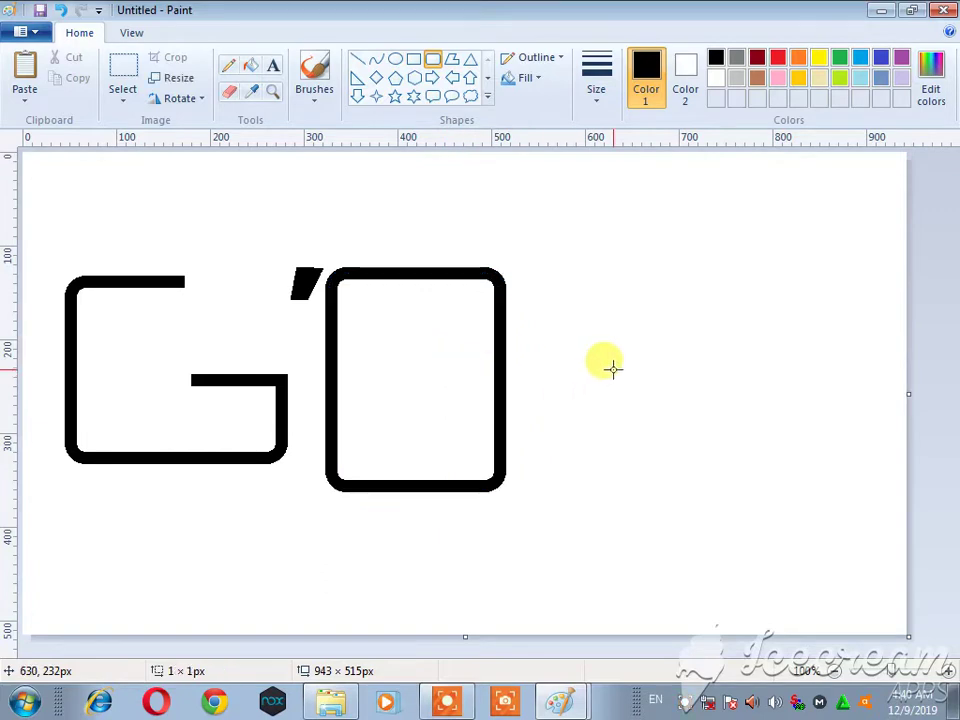
- Erase the second rectangle's lower-left corner, cut its upper-right corner, and fill the leftover right side white, keeping the left and top strokes
click(231, 92)
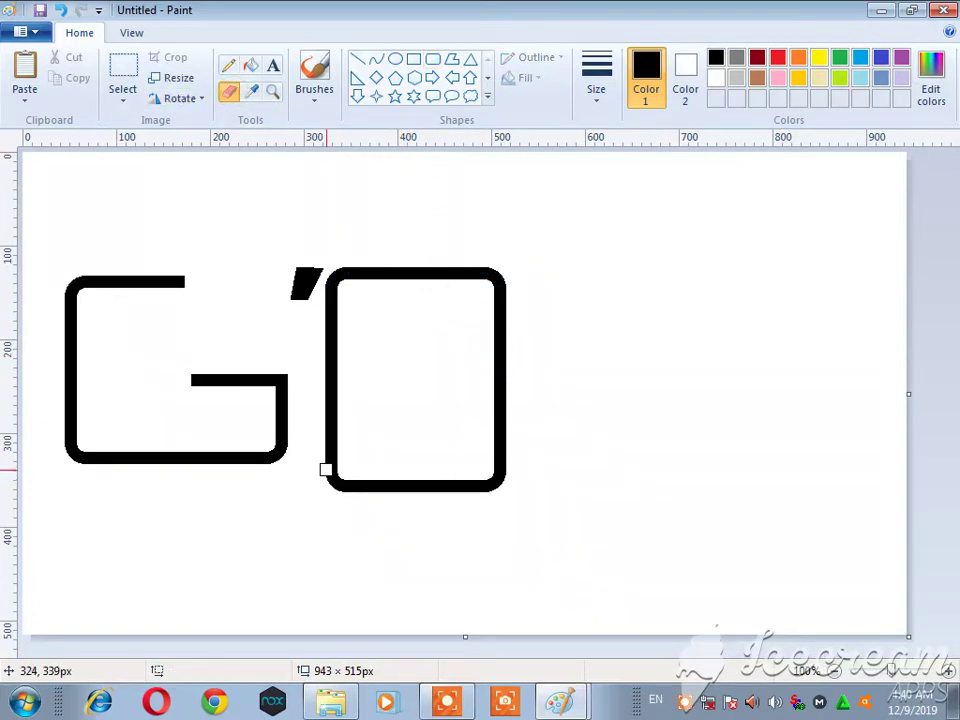
mouse_move(325, 469)
mouse_down()
mouse_move(355, 471)
mouse_move(312, 479)
mouse_move(388, 484)
mouse_move(312, 485)
mouse_up()
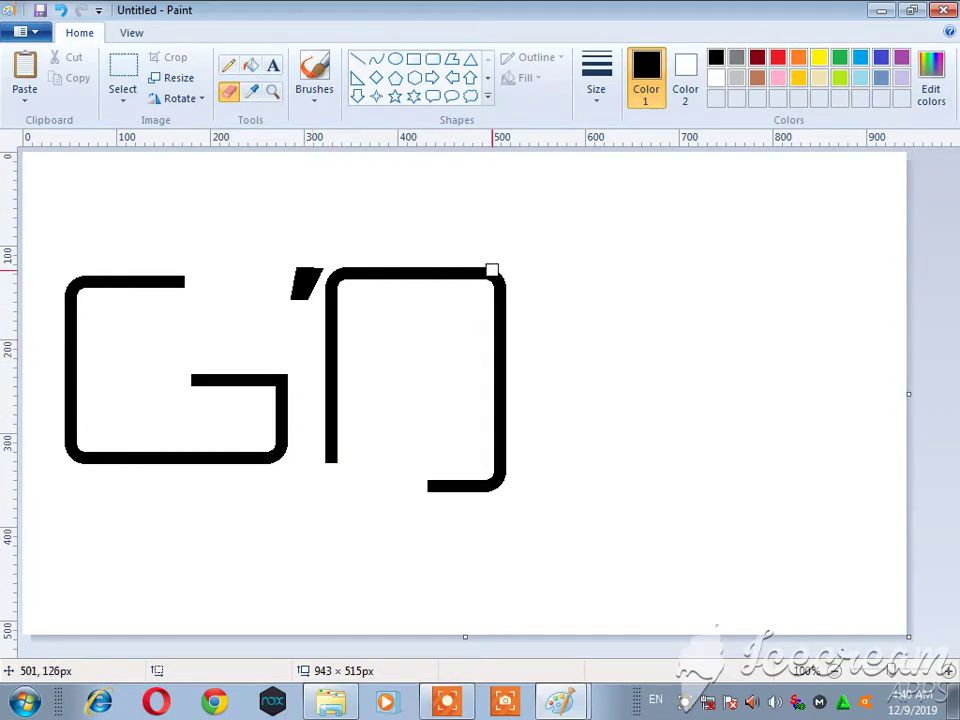
drag(487, 267, 491, 298)
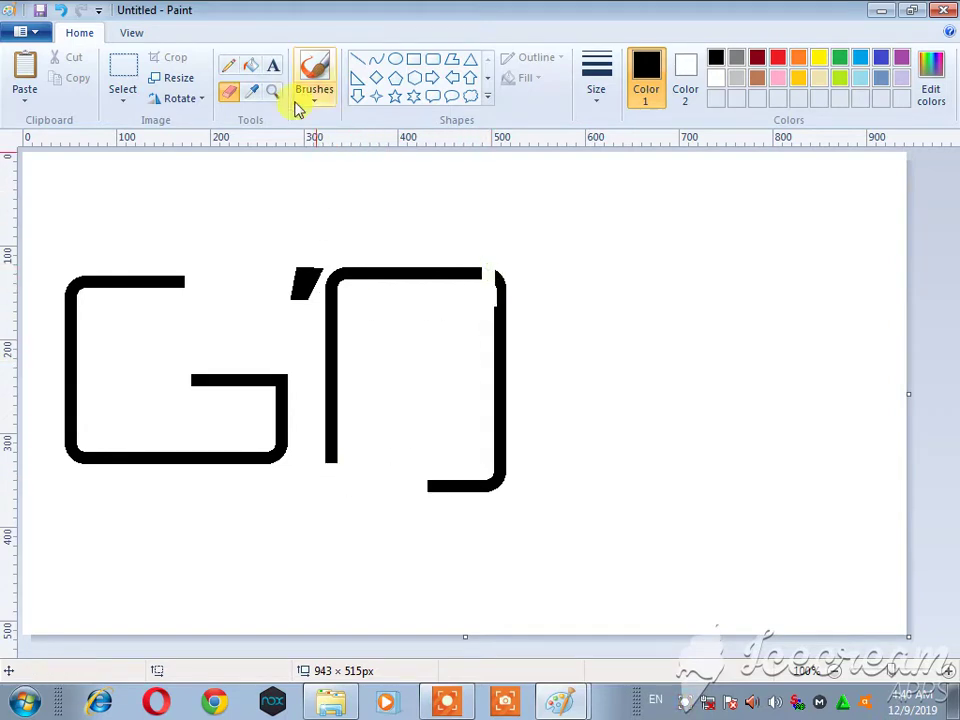
click(251, 66)
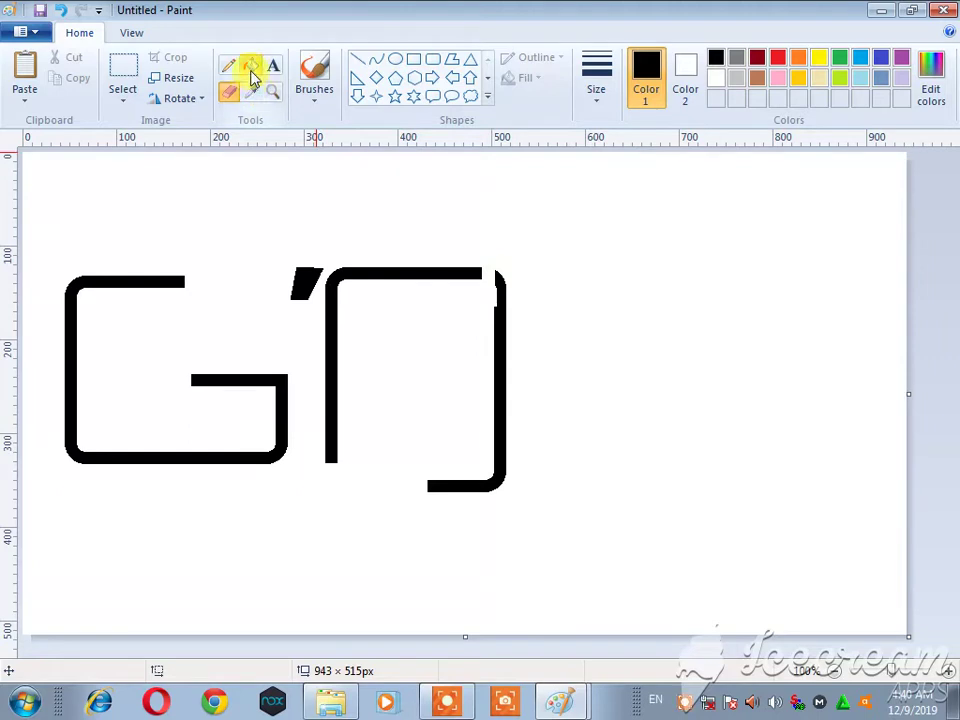
right_click(502, 392)
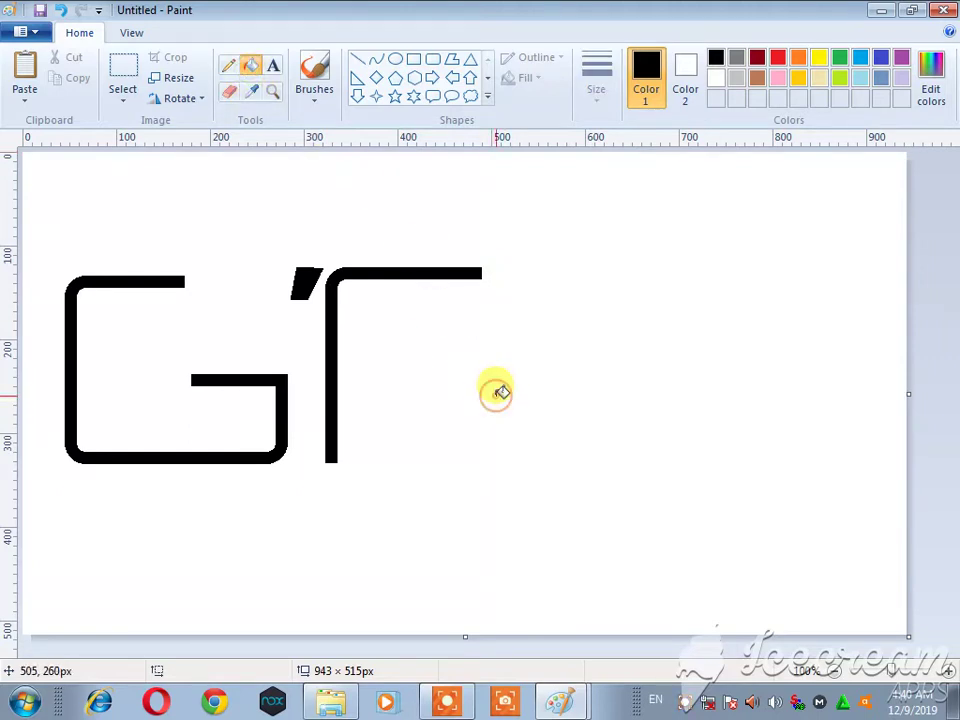
- Add the F's middle crossbar as a flat rectangle about 143 px wide extending right from the vertical stroke
click(365, 65)
click(409, 57)
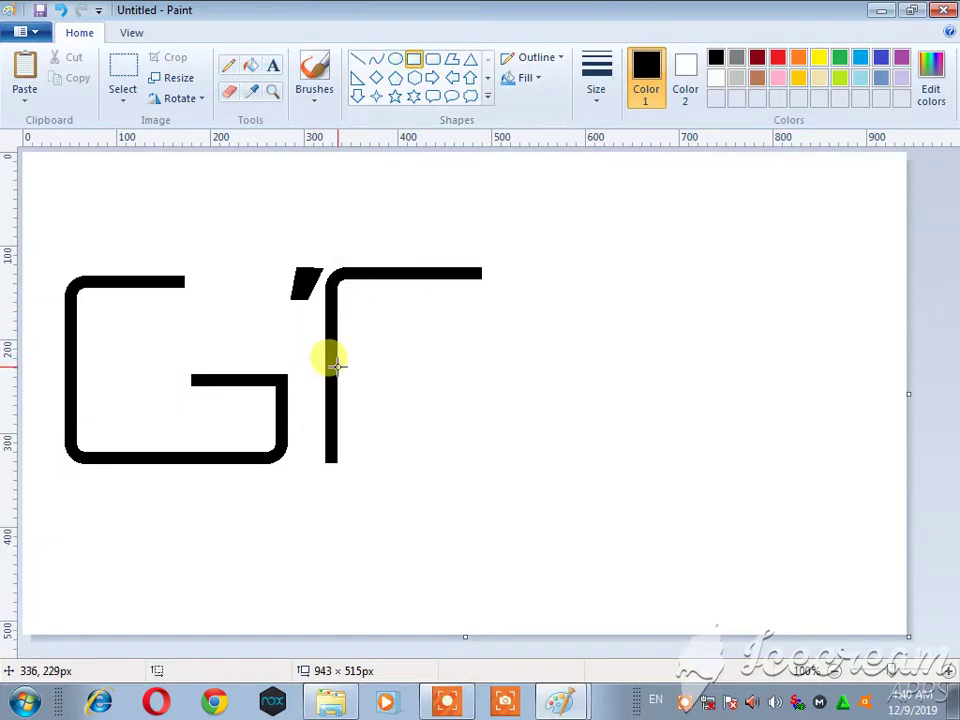
drag(335, 353, 469, 353)
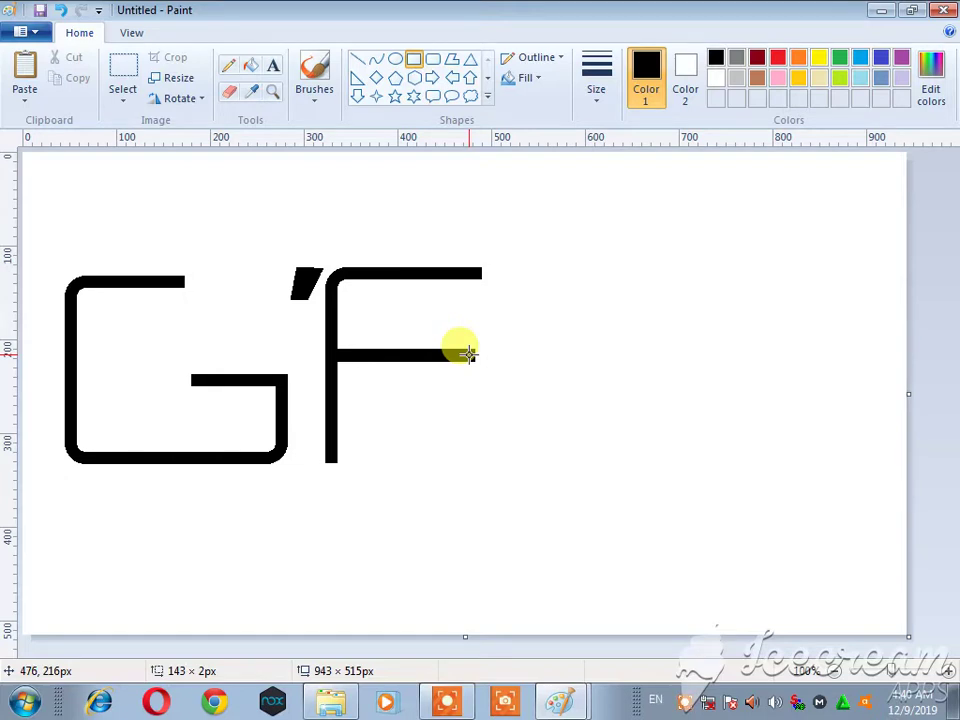
mouse_move(469, 353)
mouse_down()
mouse_move(493, 353)
mouse_move(472, 353)
mouse_up()
click(480, 446)
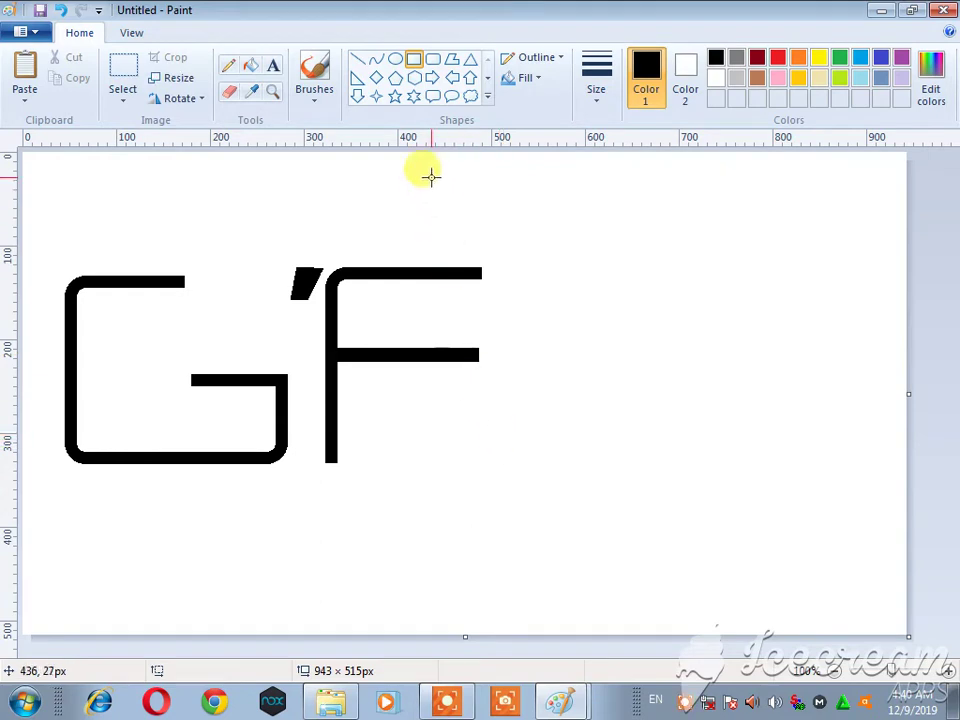
- Draw a rounded rectangle about 156 × 255 px and place it just right of the F, aligned near its top
click(432, 61)
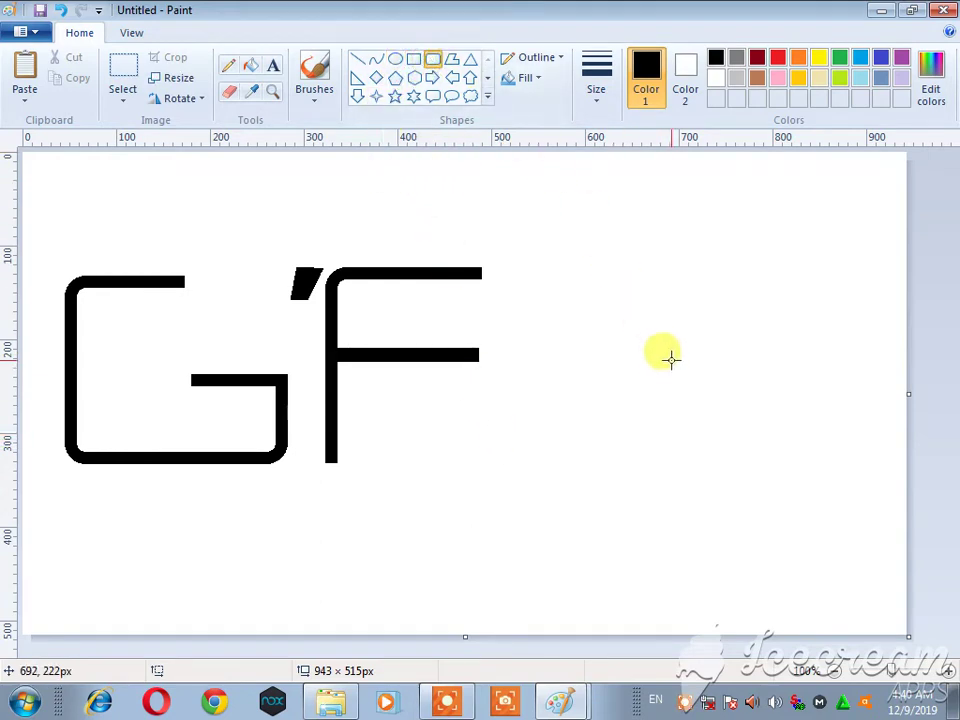
drag(598, 243, 741, 476)
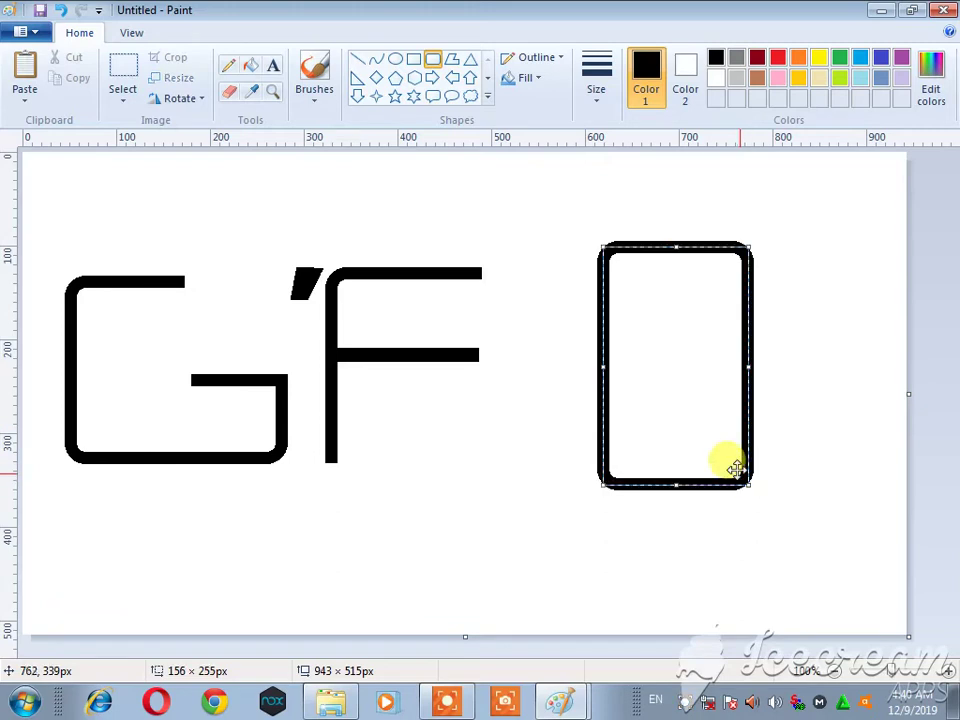
drag(667, 381, 566, 403)
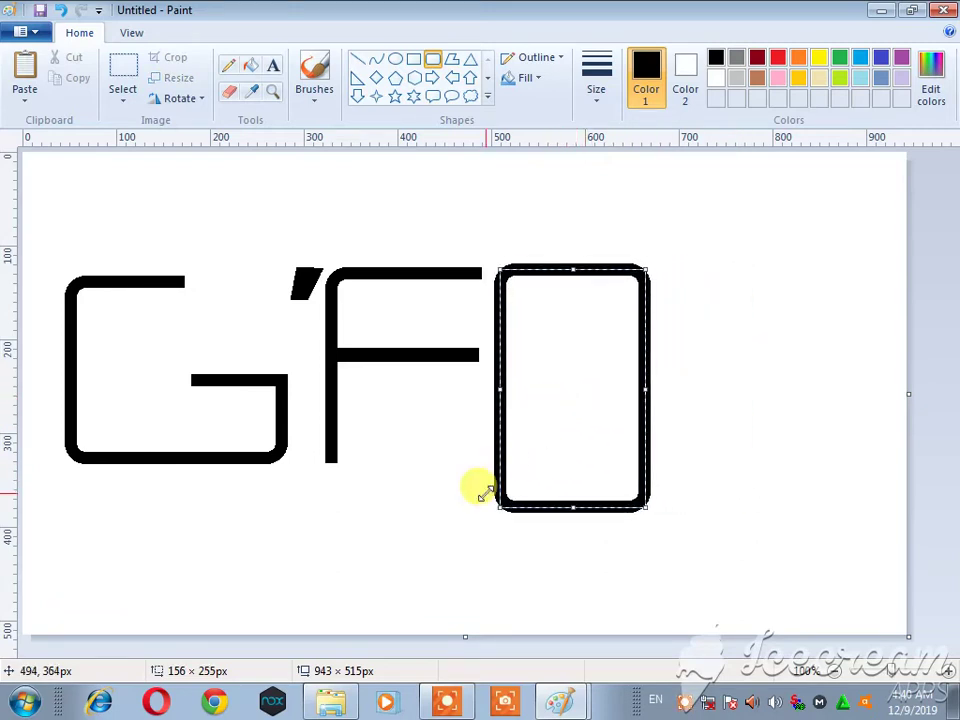
click(407, 514)
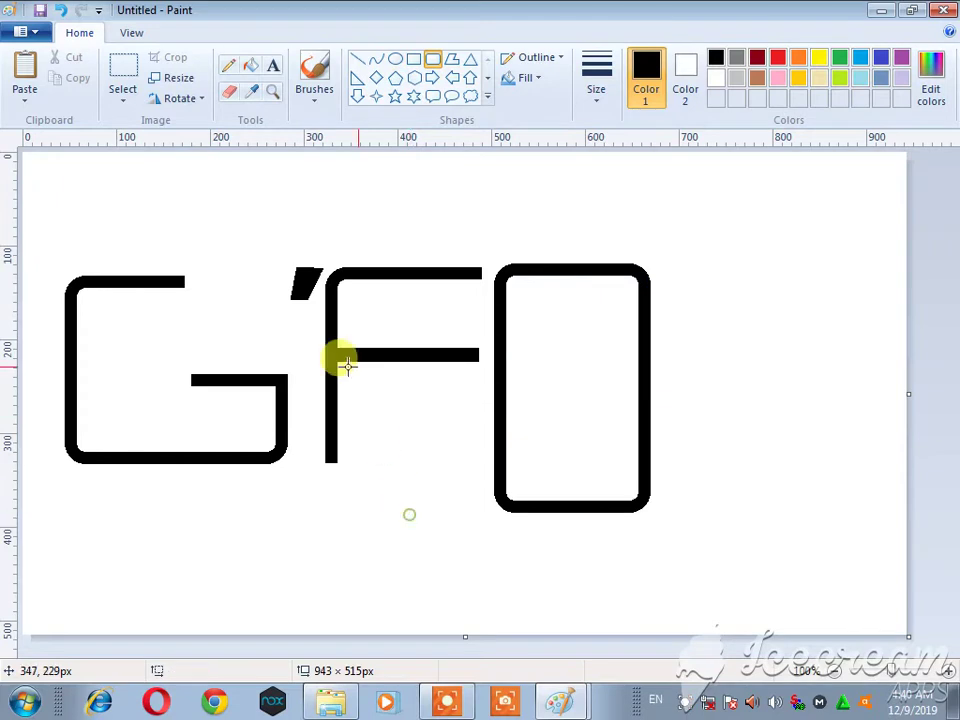
- Erase gaps in the third rounded rectangle at its upper-left and lower-left, and fill the rest white, keeping only the left stroke as the I
click(229, 91)
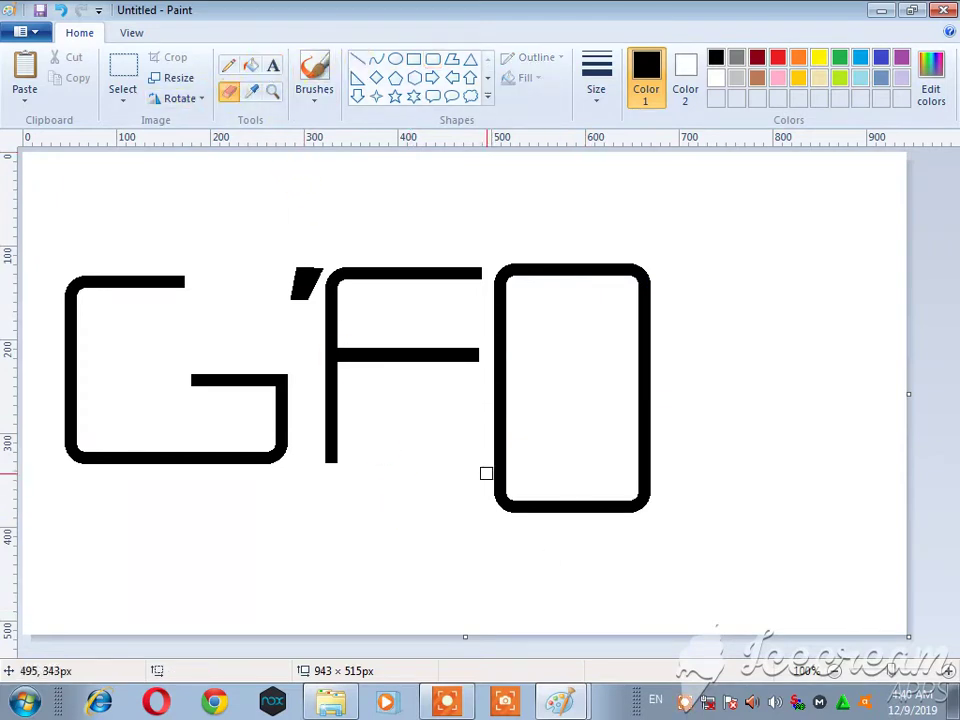
drag(485, 473, 510, 474)
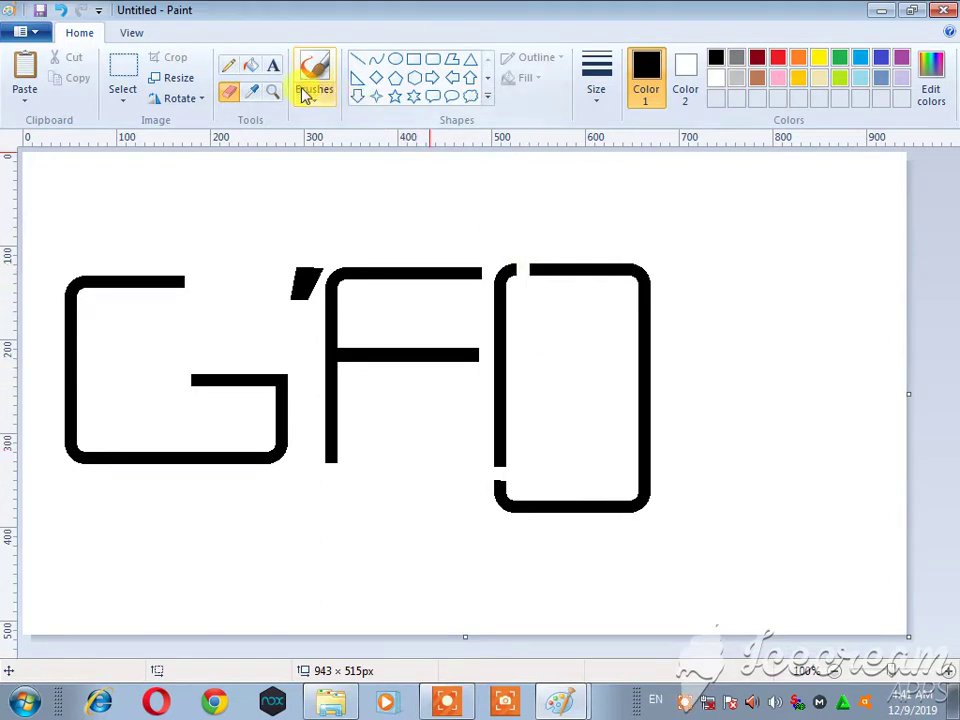
click(252, 67)
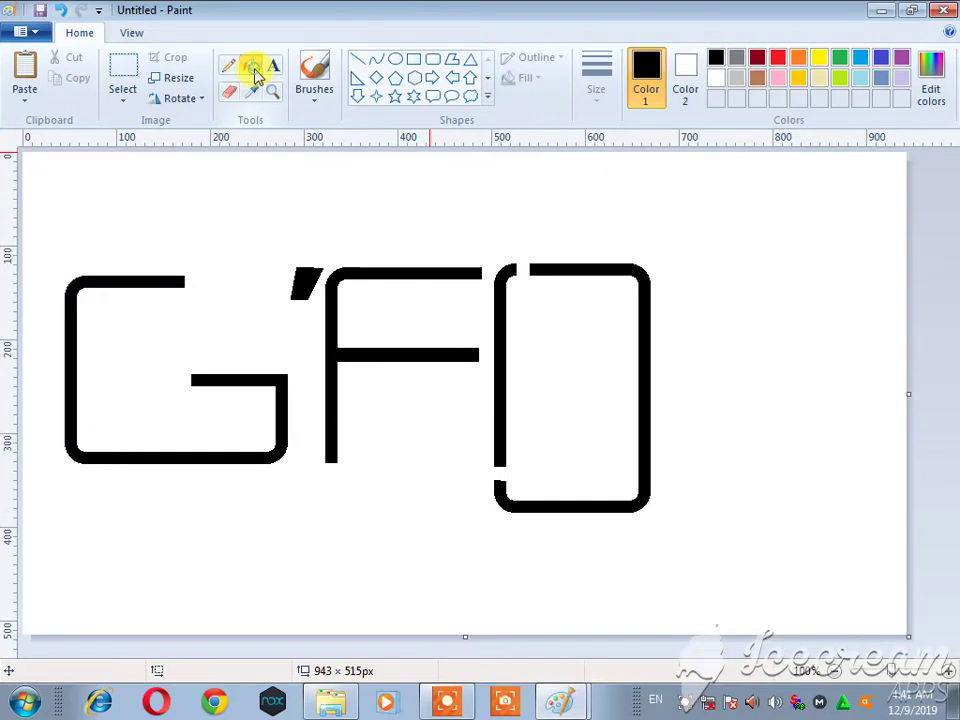
right_click(609, 270)
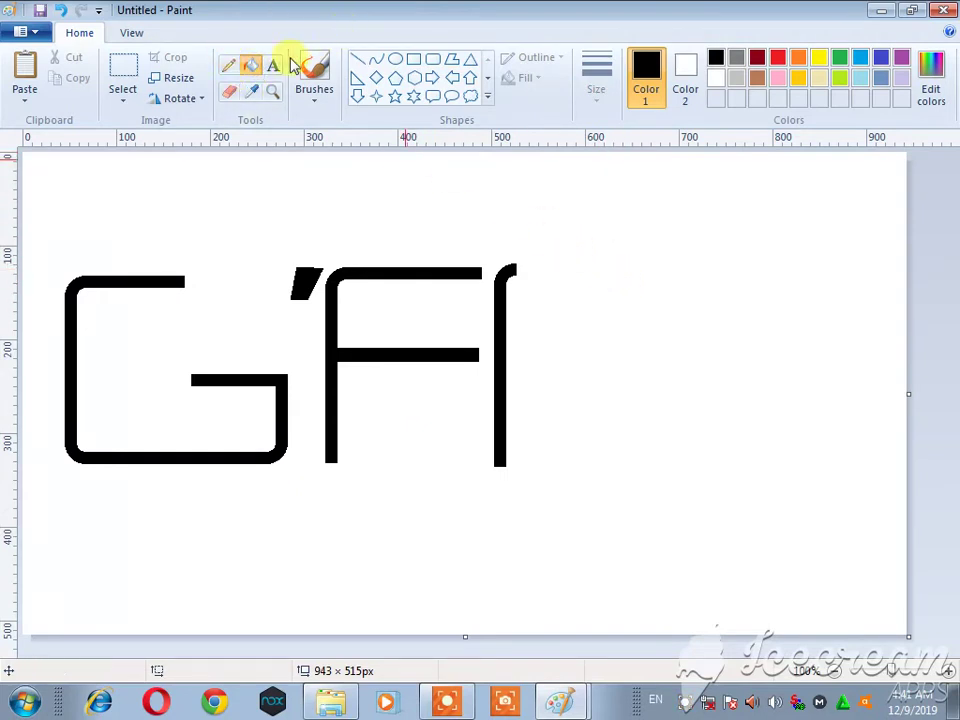
- Draw a V from two diagonal lines just right of the I, the second about 100 × 202 px, and erase its rounded tips flat
click(360, 59)
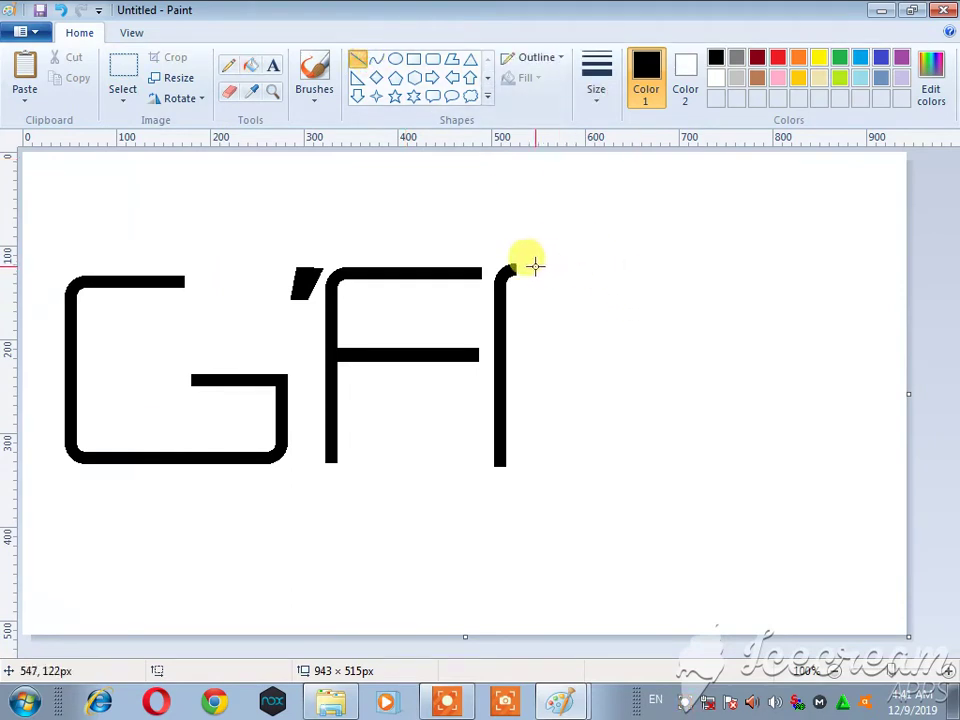
mouse_move(521, 268)
mouse_down()
mouse_move(596, 392)
mouse_move(589, 421)
mouse_move(617, 471)
mouse_move(643, 470)
mouse_move(660, 392)
mouse_move(692, 324)
mouse_move(730, 281)
mouse_up()
drag(724, 282, 724, 280)
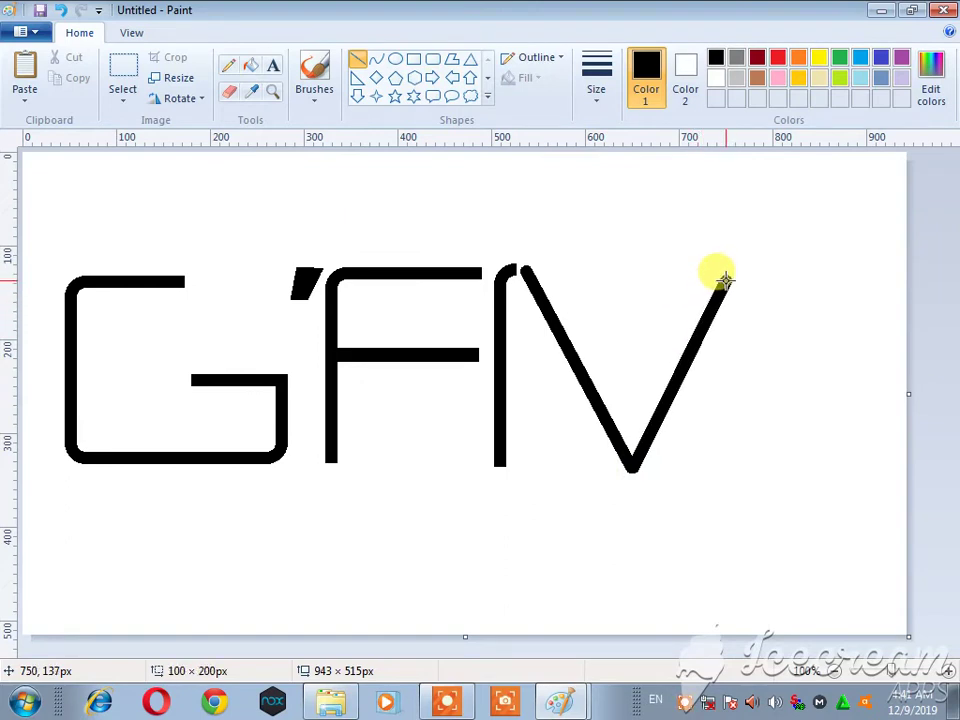
drag(724, 280, 722, 274)
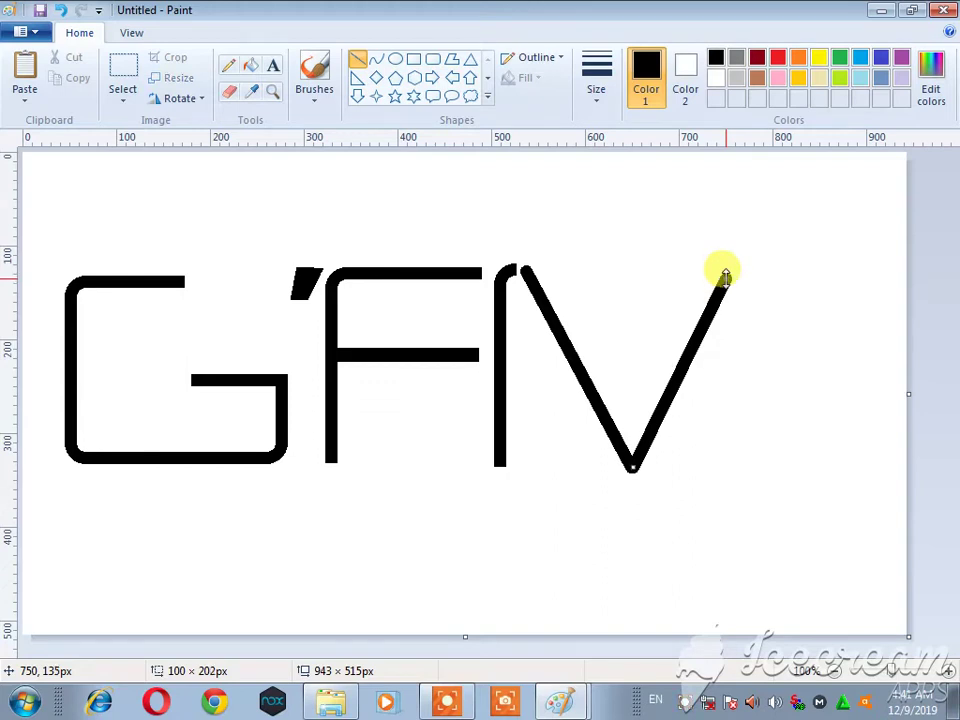
click(229, 91)
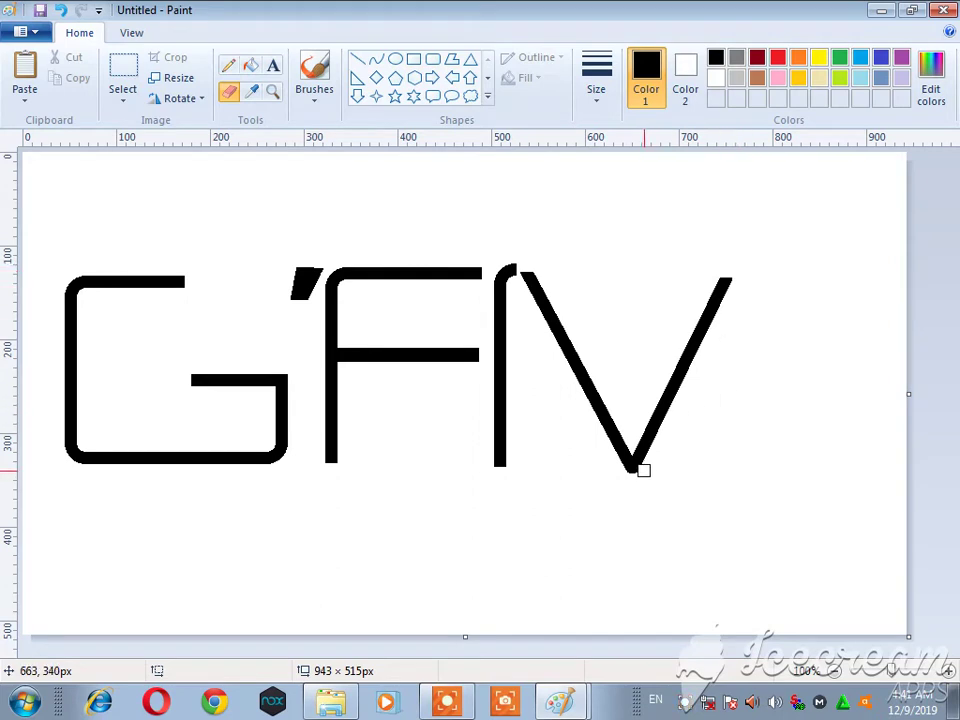
click(628, 475)
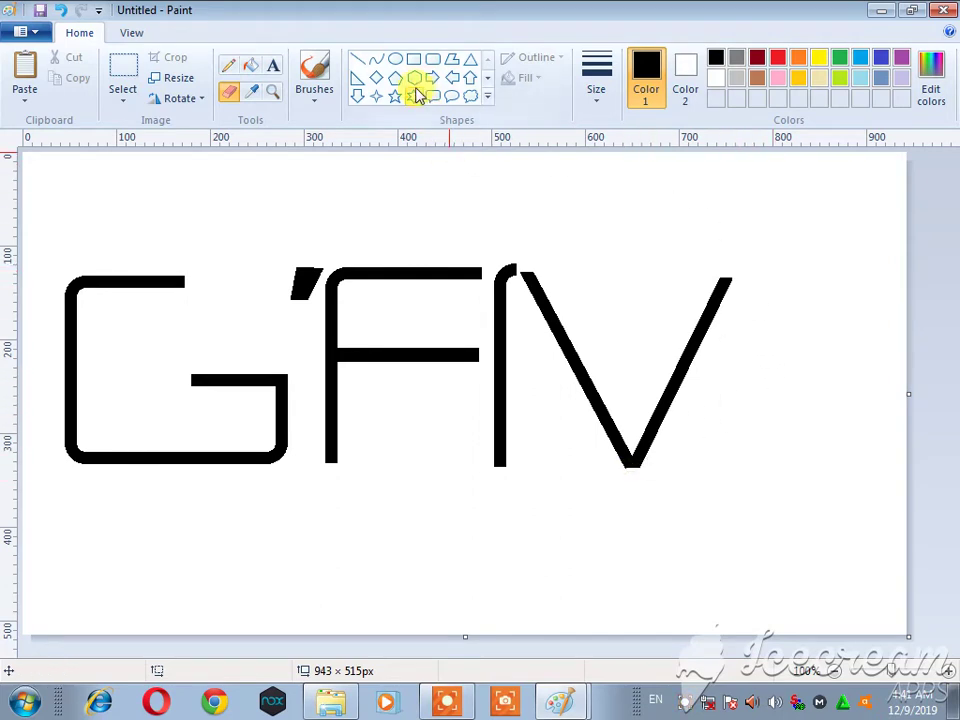
- Draw a rounded rectangle about 205 × 202 px right of the V, running off the canvas, and widen the canvas to 991 px
click(433, 60)
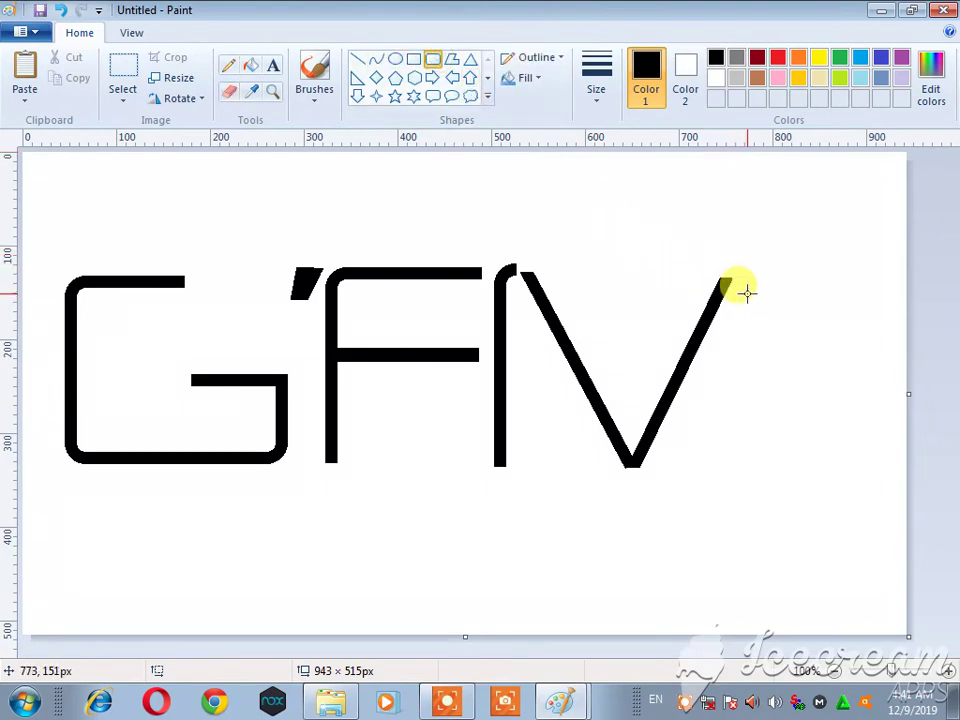
drag(735, 271, 934, 465)
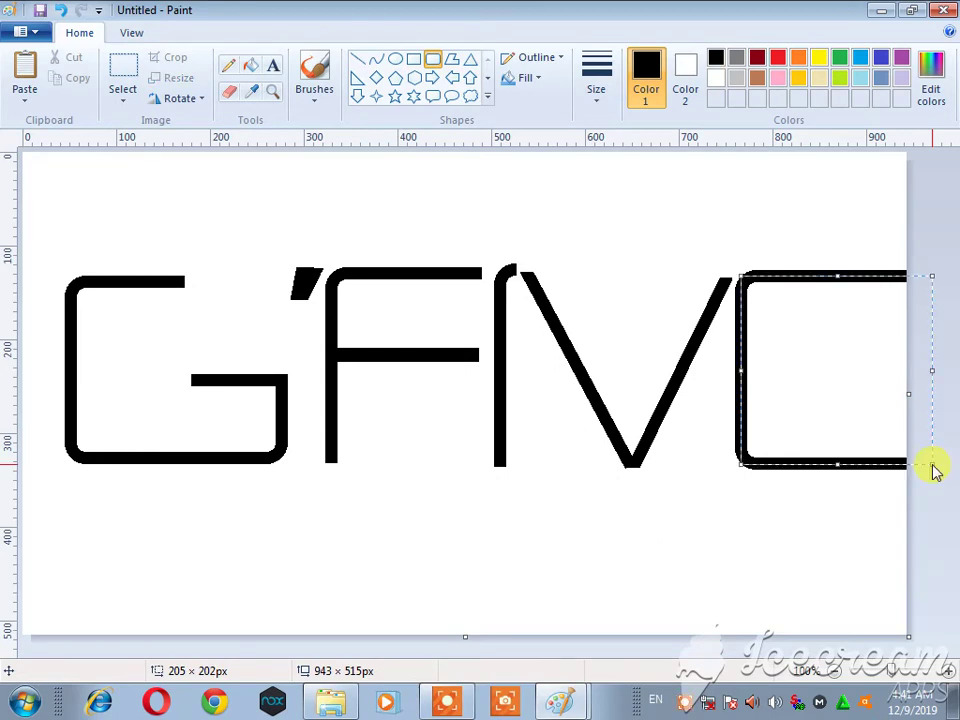
click(932, 574)
drag(917, 385, 945, 394)
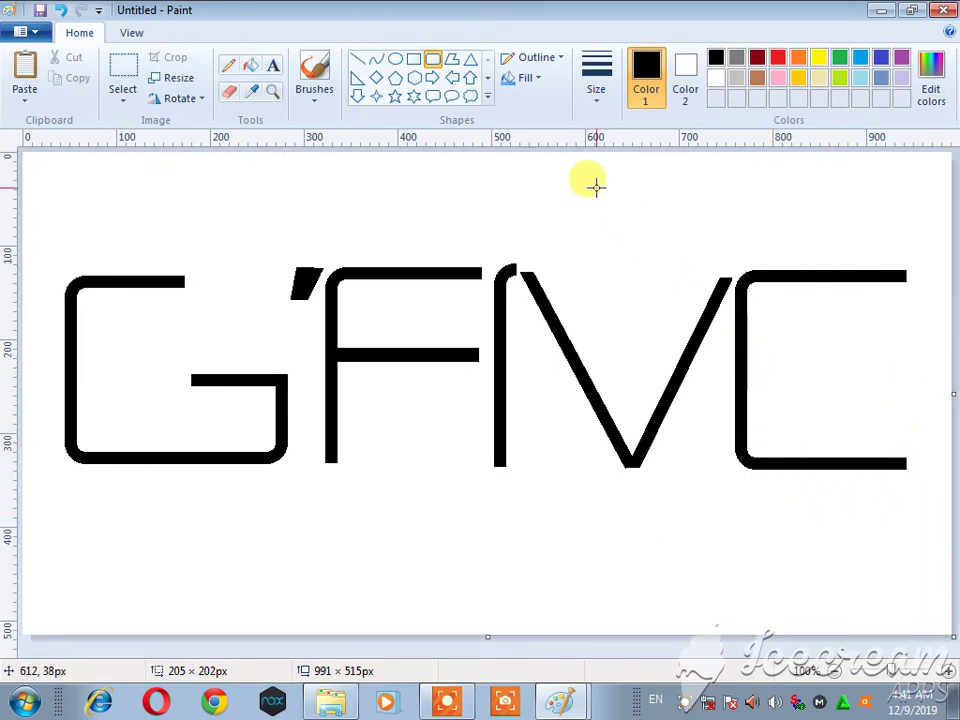
- Narrow the canvas to 944 px so its right edge meets the ends of the last letter's strokes
click(414, 58)
drag(951, 394, 907, 394)
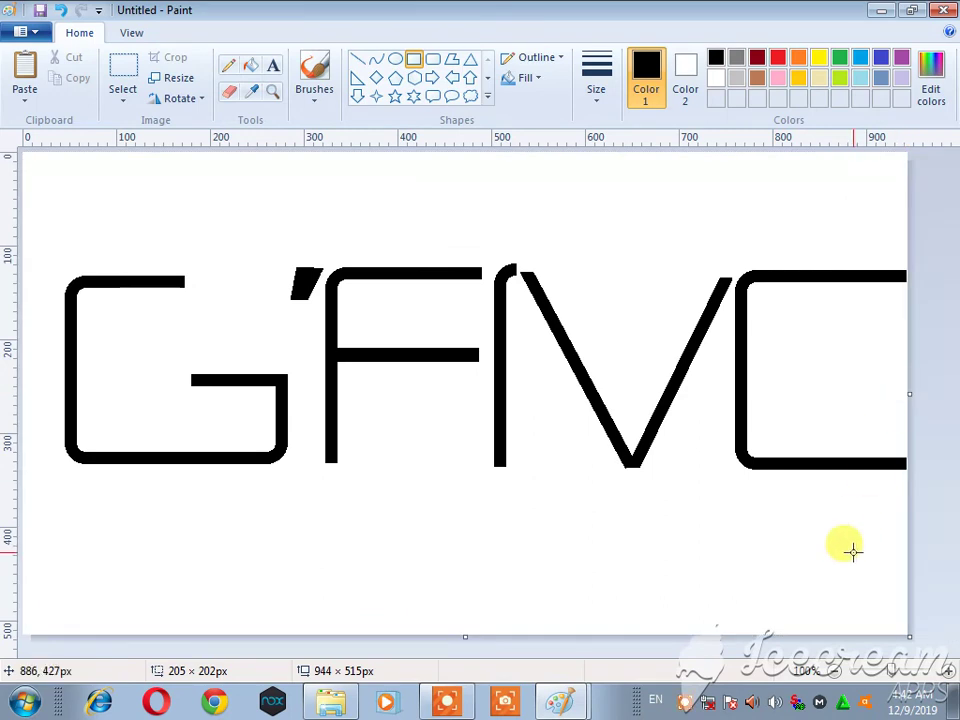
click(853, 551)
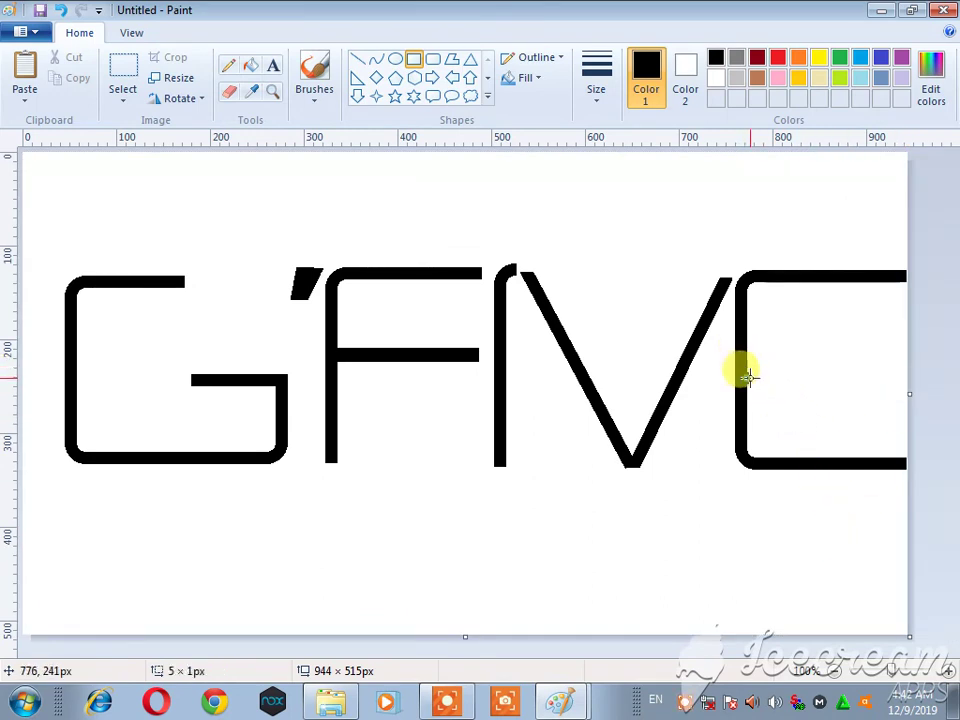
- Add the E's middle crossbar as a flat rectangle running off the canvas's right edge, and widen the canvas to 997 px
mouse_move(748, 376)
mouse_down()
mouse_move(939, 375)
mouse_move(943, 388)
mouse_move(950, 377)
mouse_up()
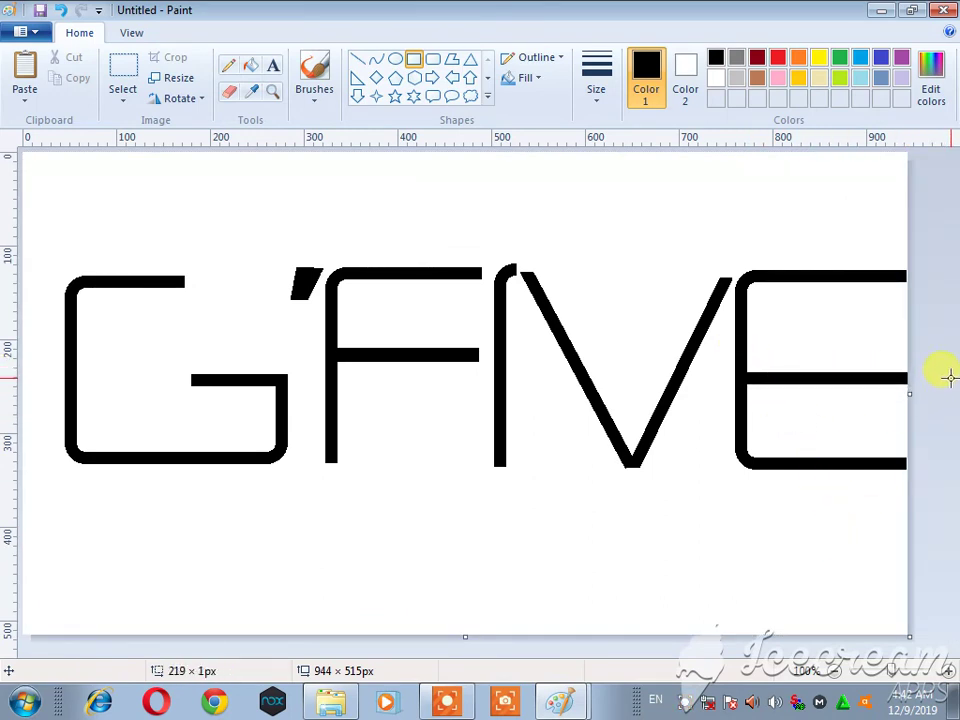
key(ctrl+z)
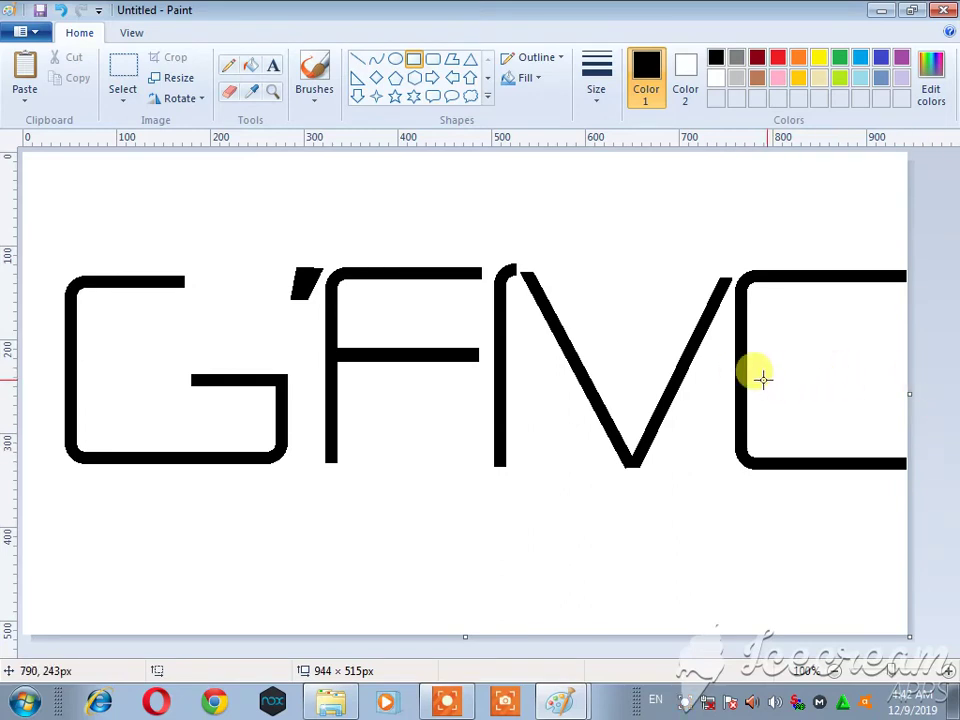
mouse_move(744, 377)
mouse_down()
mouse_move(827, 381)
mouse_move(909, 369)
mouse_move(945, 392)
mouse_up()
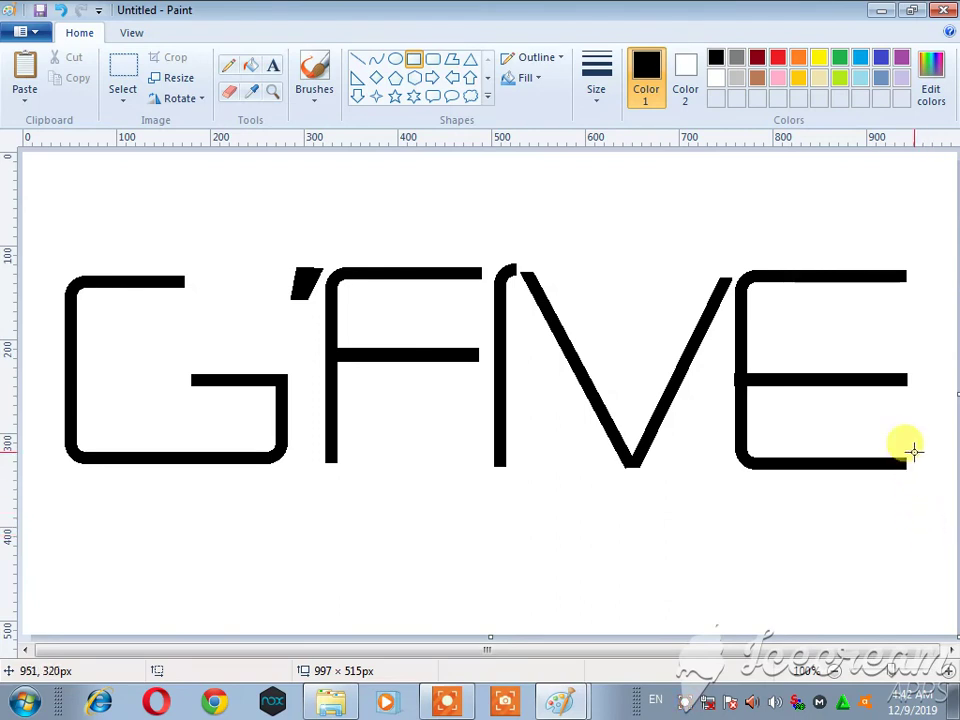
- Erase the sliver of the crossbar that sticks out left of the E's vertical stroke
click(272, 92)
click(773, 428)
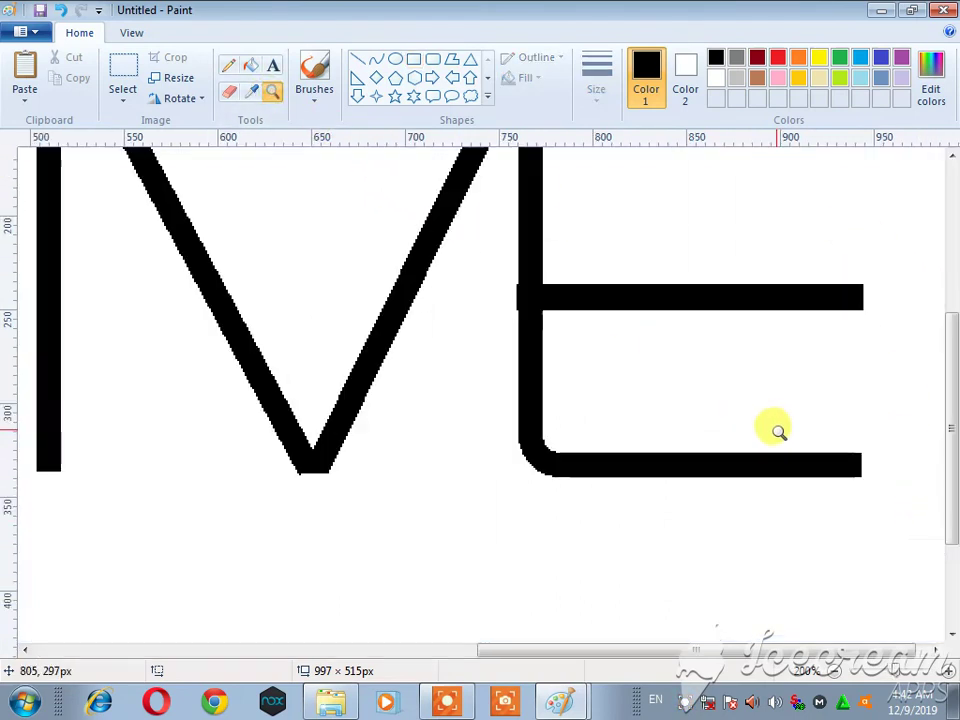
click(564, 280)
click(436, 308)
click(111, 283)
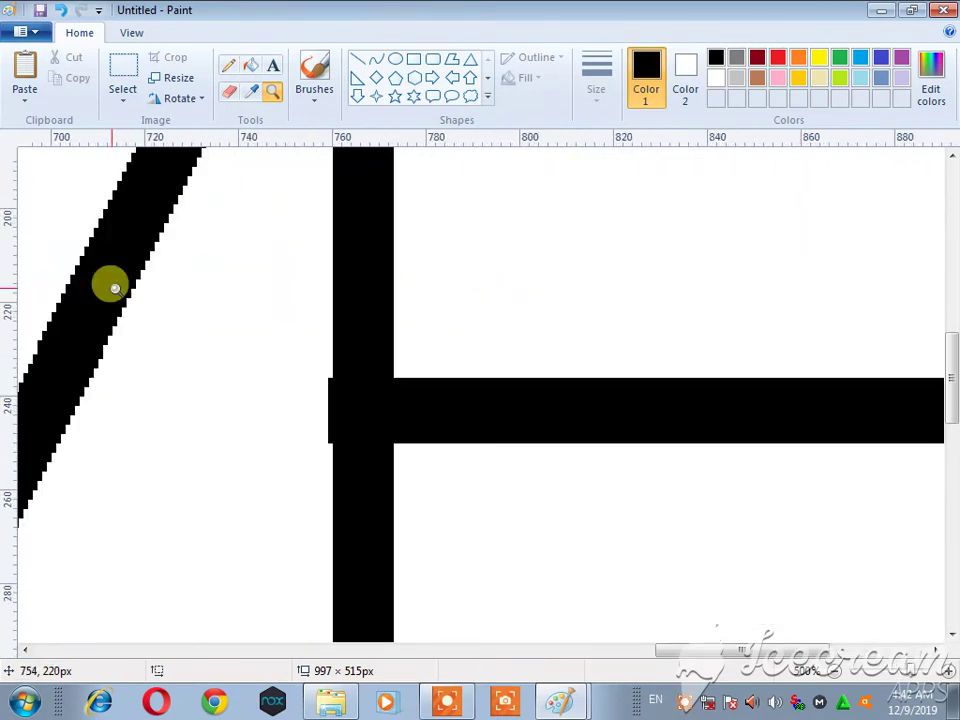
click(289, 343)
click(293, 321)
click(294, 296)
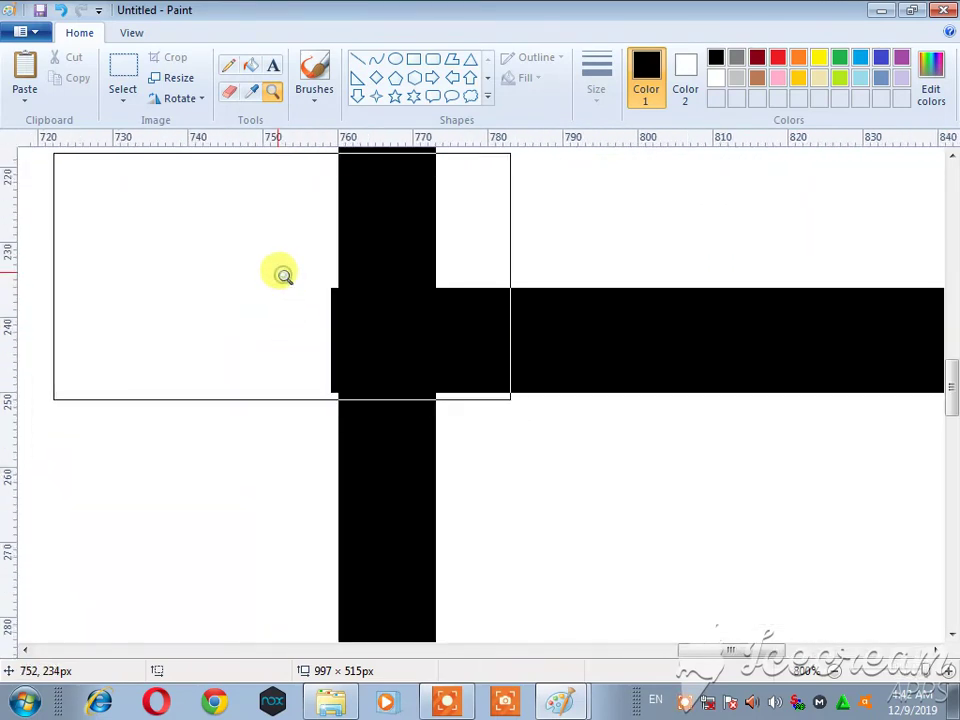
click(229, 93)
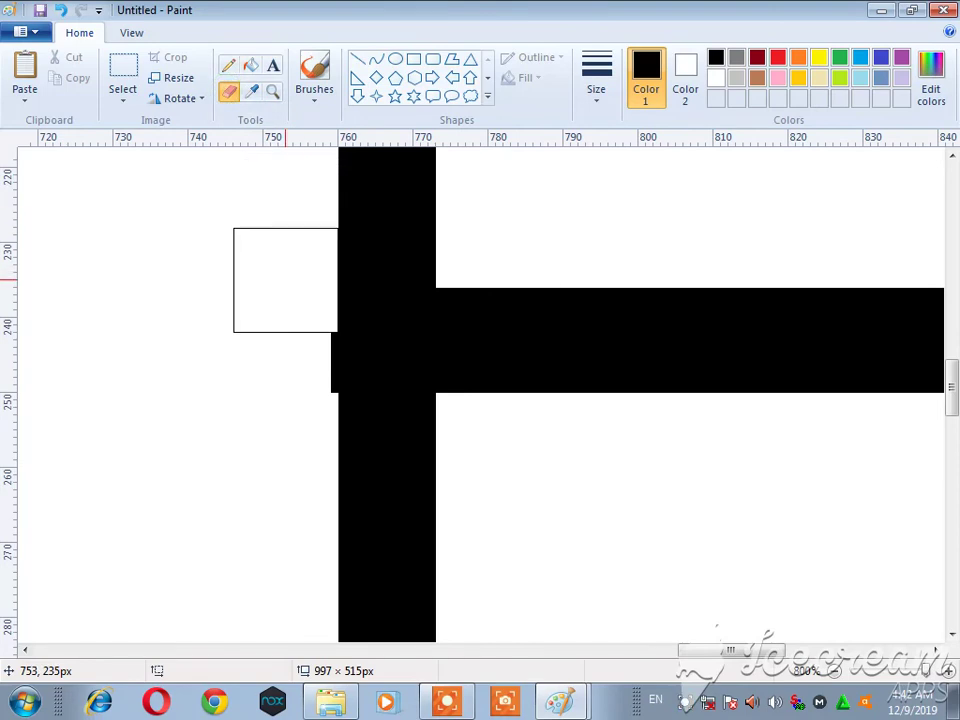
drag(277, 340, 285, 371)
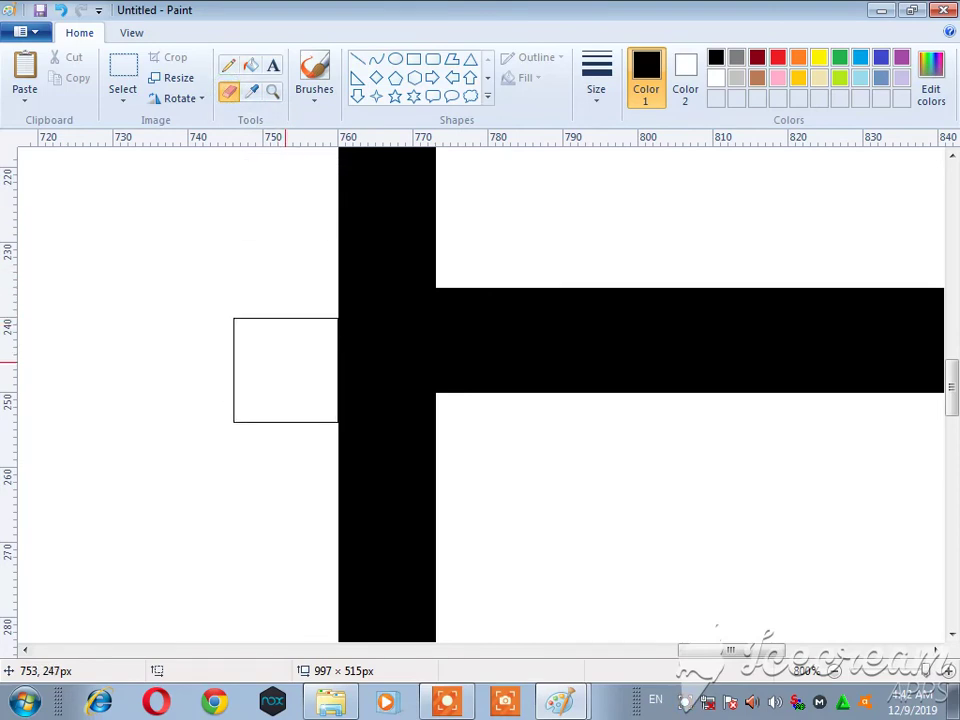
click(270, 93)
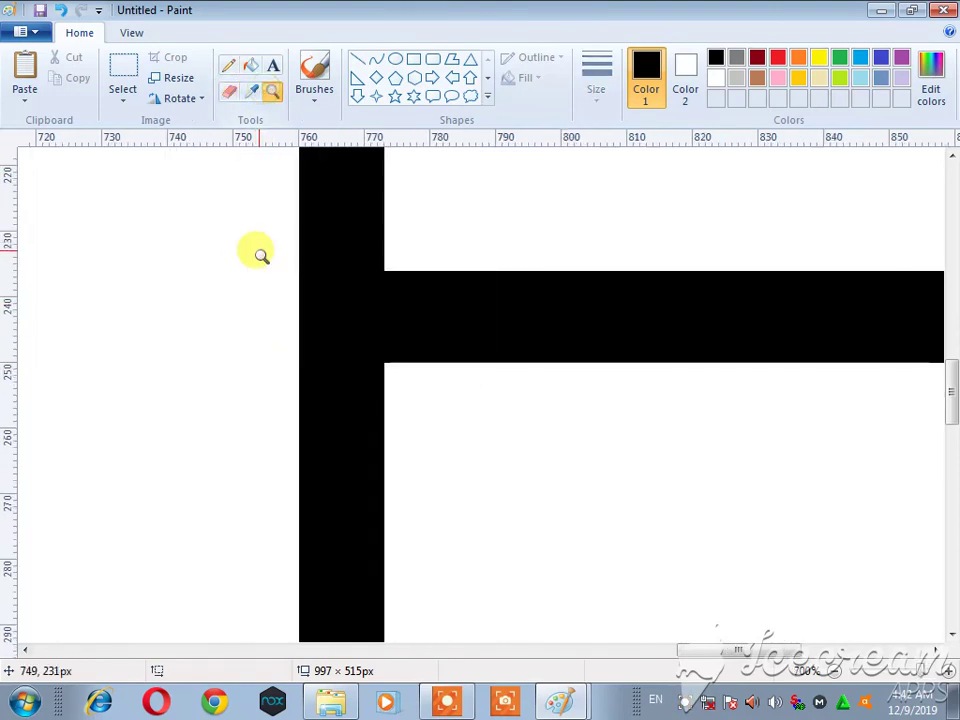
right_click(257, 253)
right_click(257, 253)
right_click(259, 252)
right_click(259, 252)
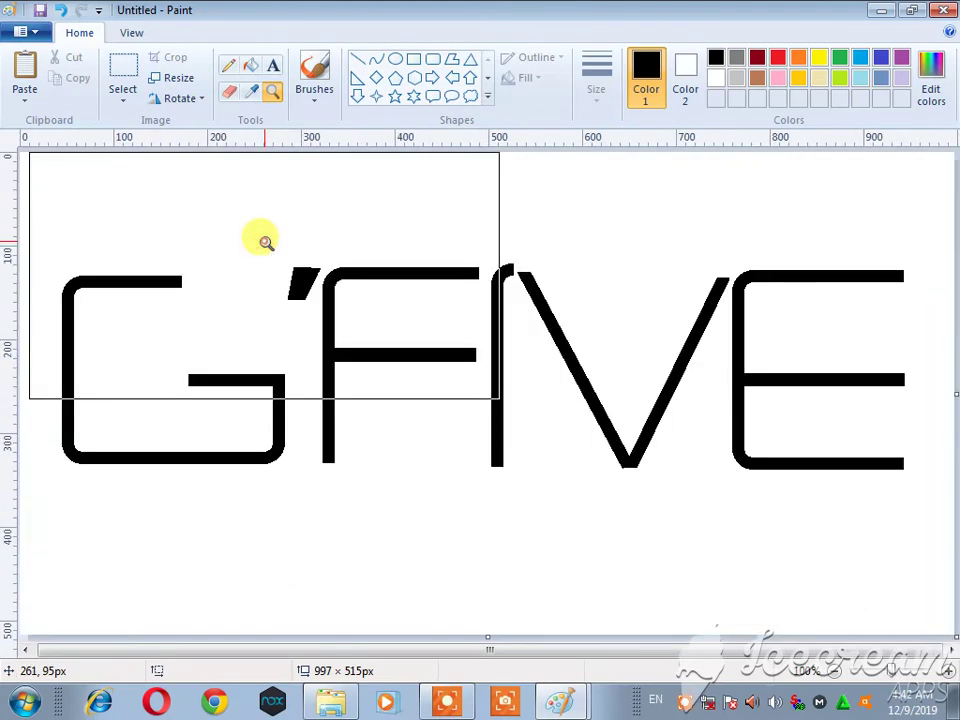